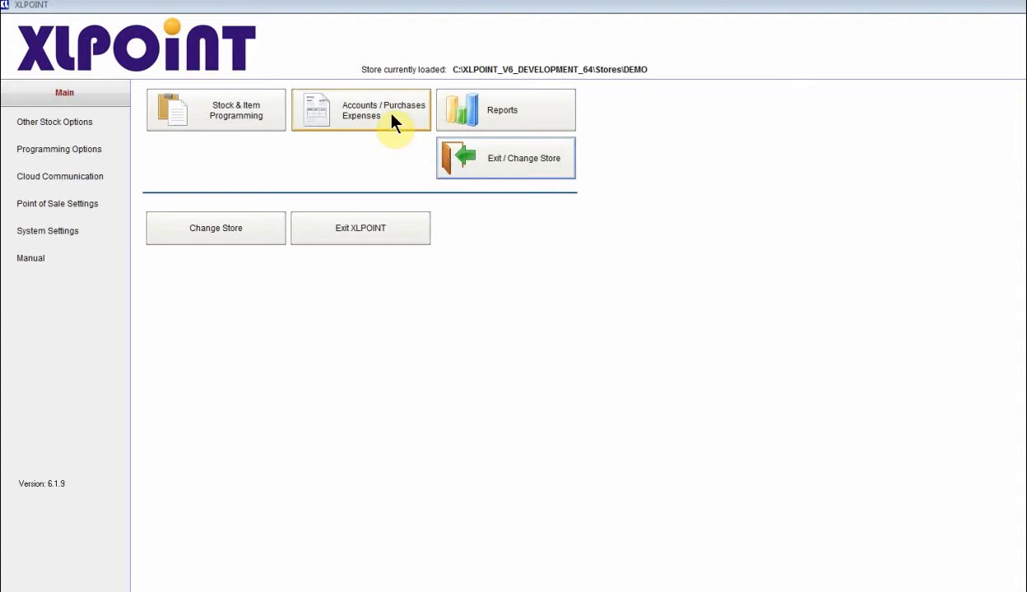
Reveal the Accounts / Purchases / Expenses options on the XLPOINT main screen.
click(391, 115)
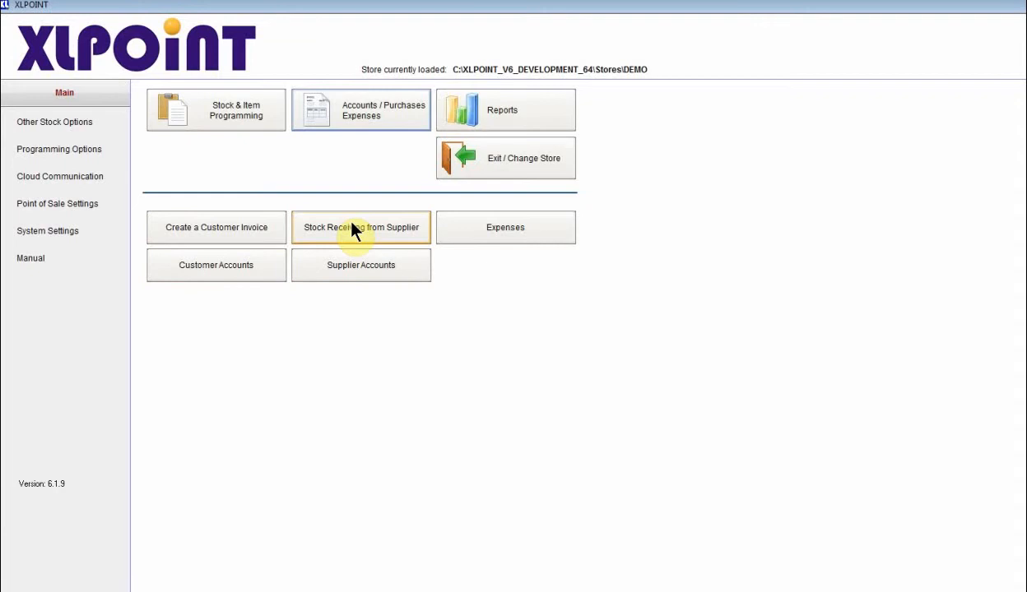
Start a new blank purchase form from Stock Receiving from Supplier.
click(235, 123)
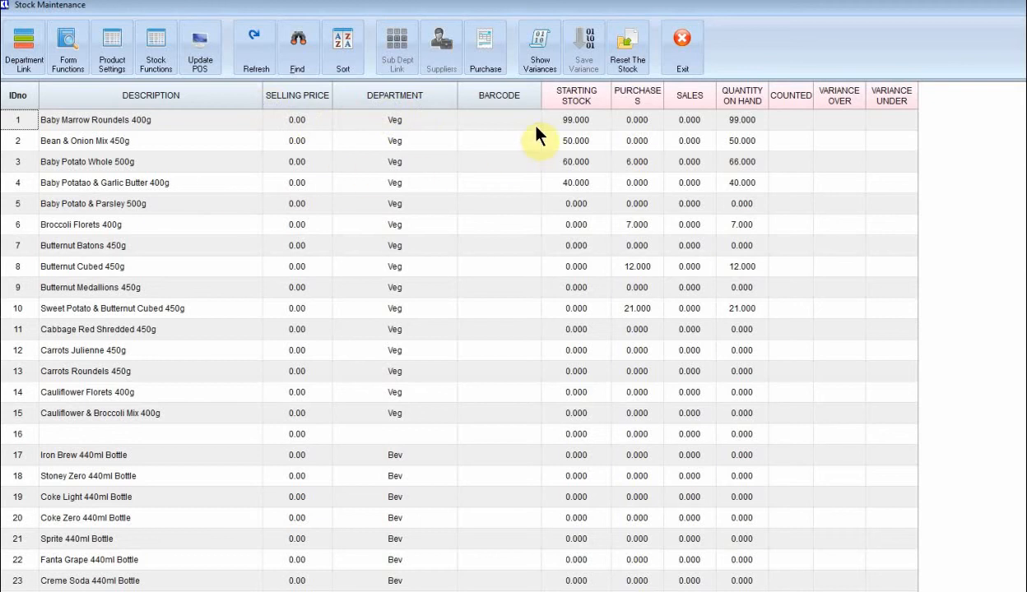
click(493, 56)
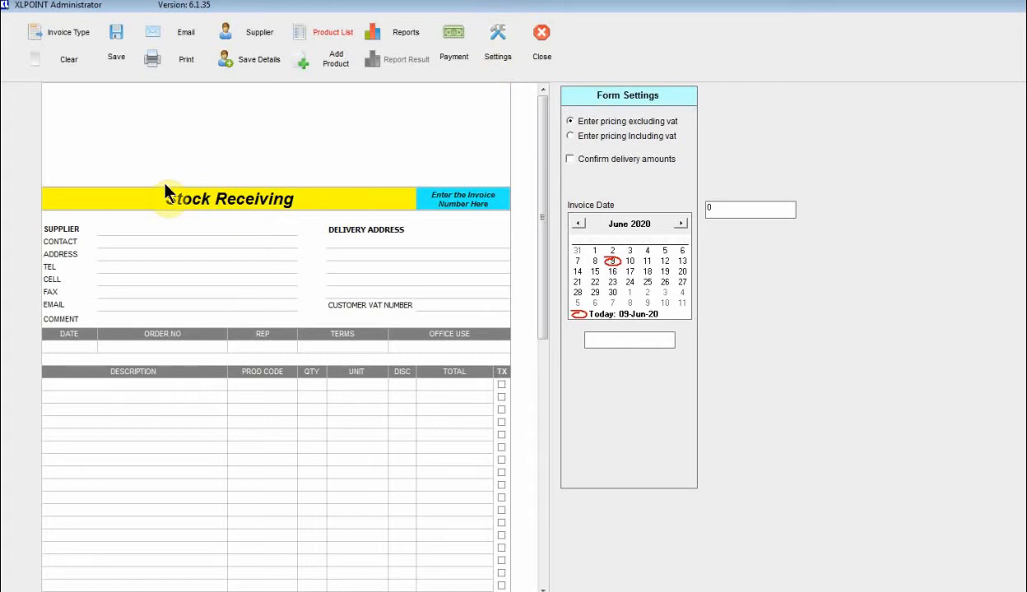
Change the purchase form's invoice type to Stock Order.
click(68, 33)
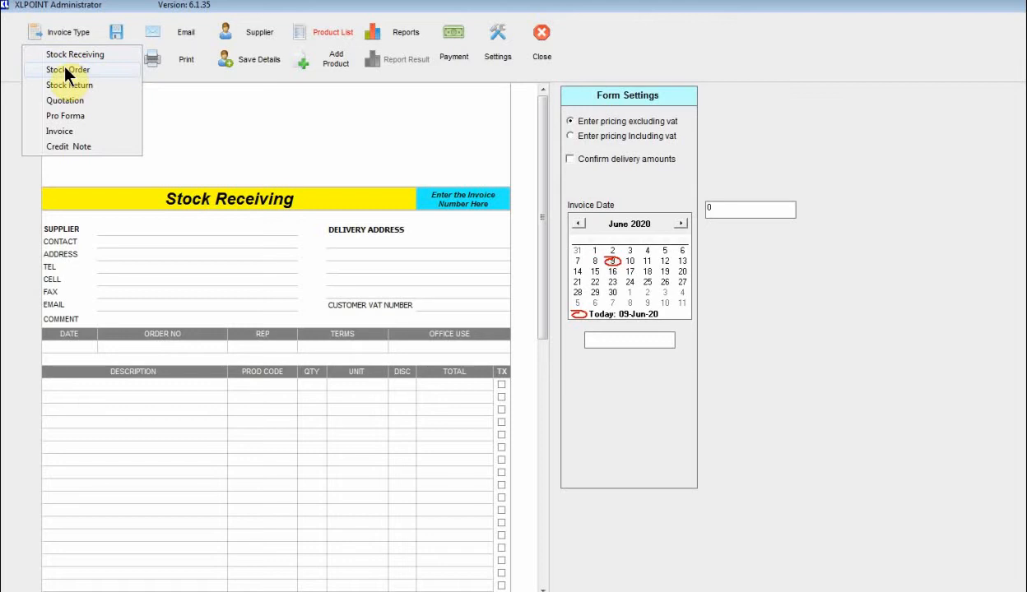
click(67, 72)
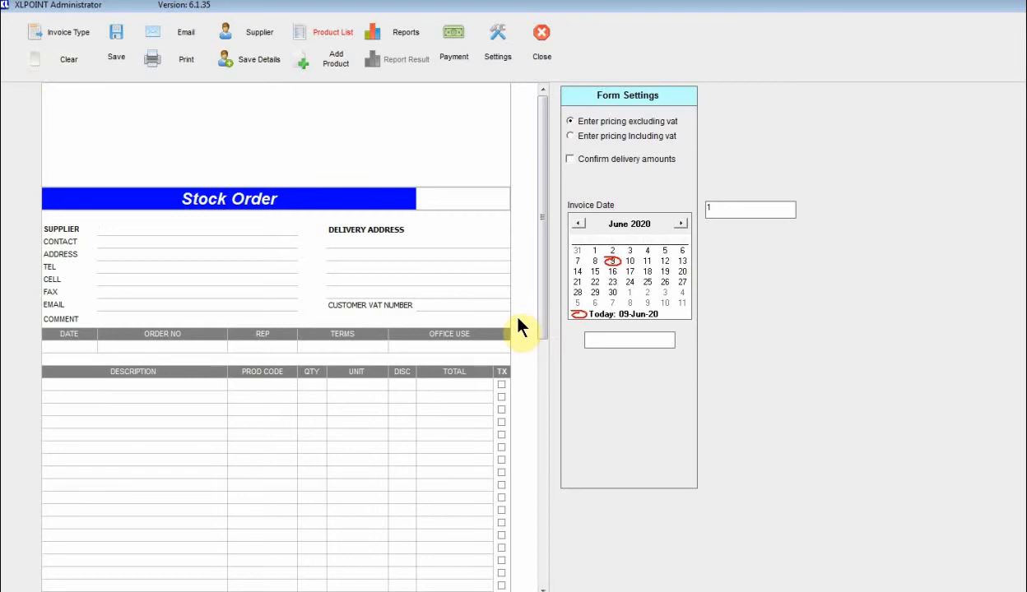
Enter TURNKEY as the supplier name and fill in the contact person's name.
click(260, 36)
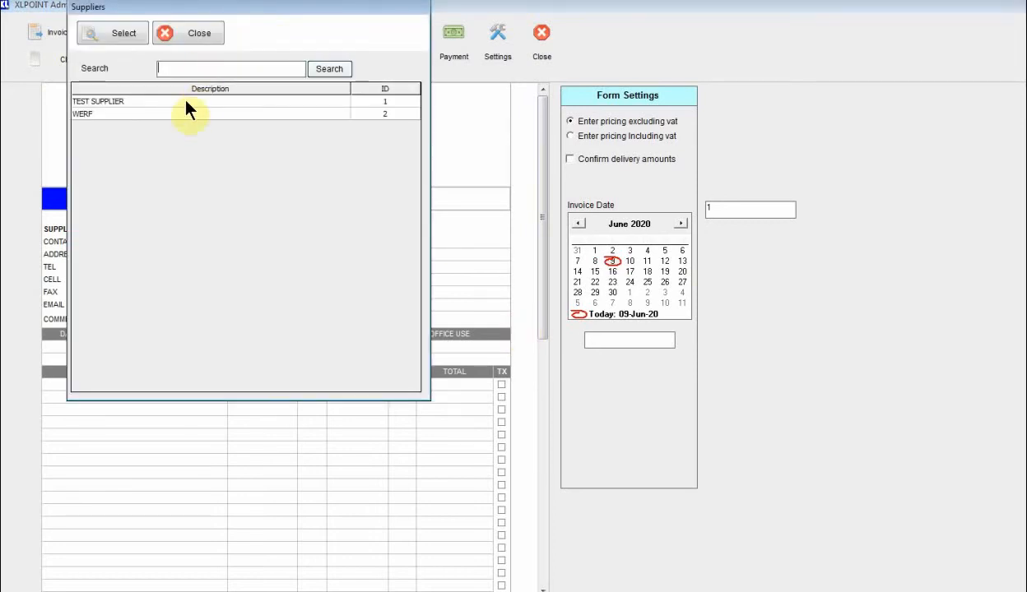
click(171, 36)
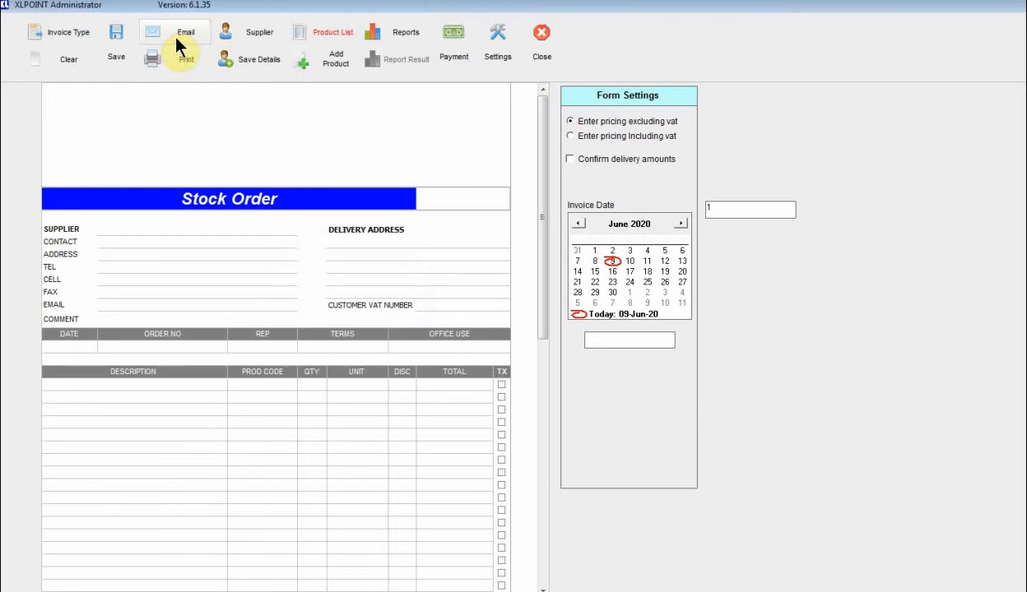
click(132, 228)
text(TURNKEY)
click(130, 240)
text(ANTHONY)
Add the supplier's phone number and e-mail, then save the supplier details.
click(125, 264)
text(084)
click(111, 304)
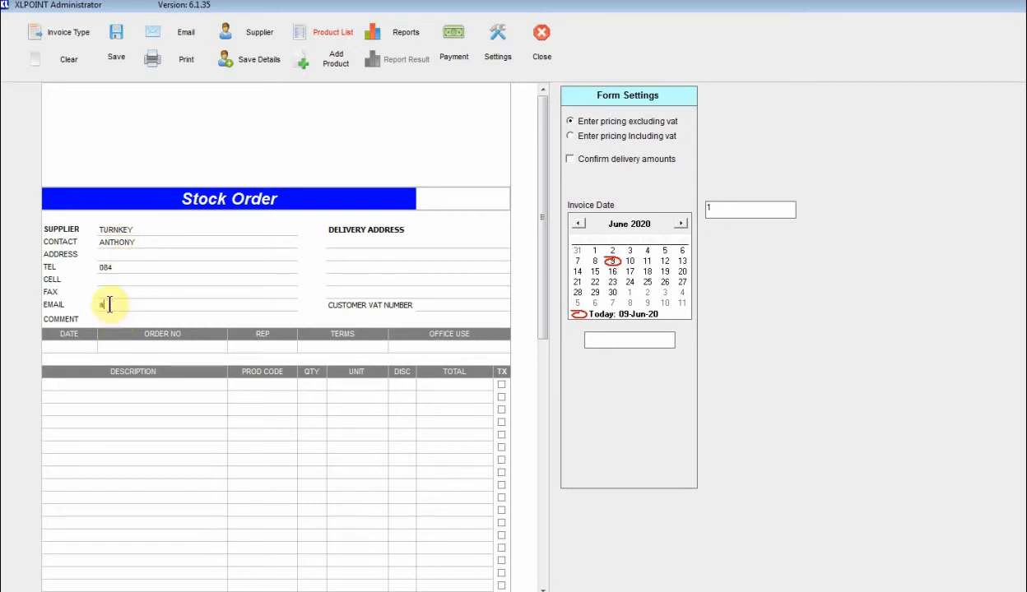
click(249, 62)
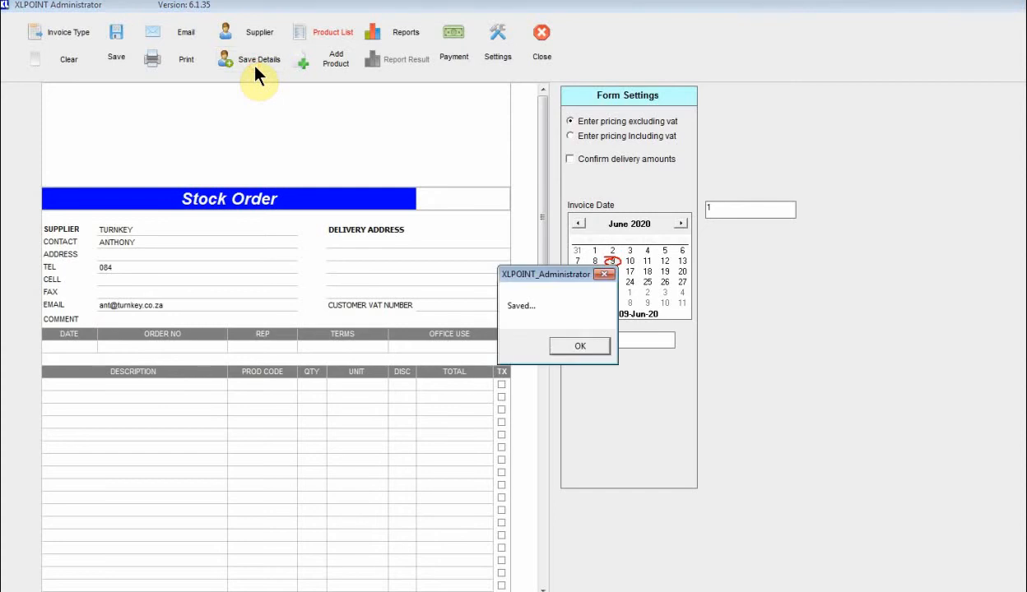
click(578, 347)
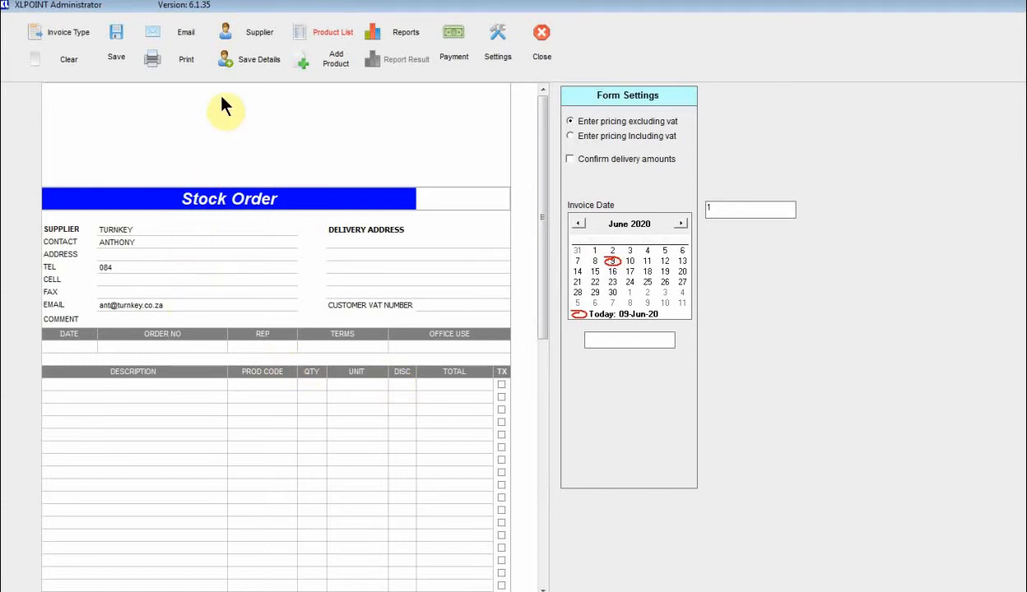
Choose the saved supplier TURNKEY for the order and enter the rep's name.
click(254, 37)
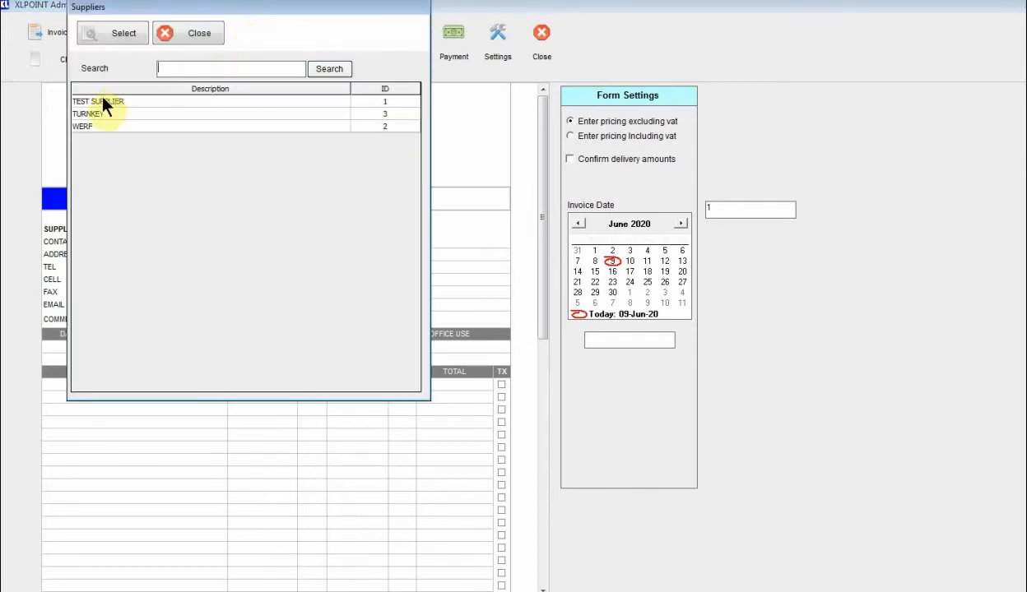
double_click(92, 115)
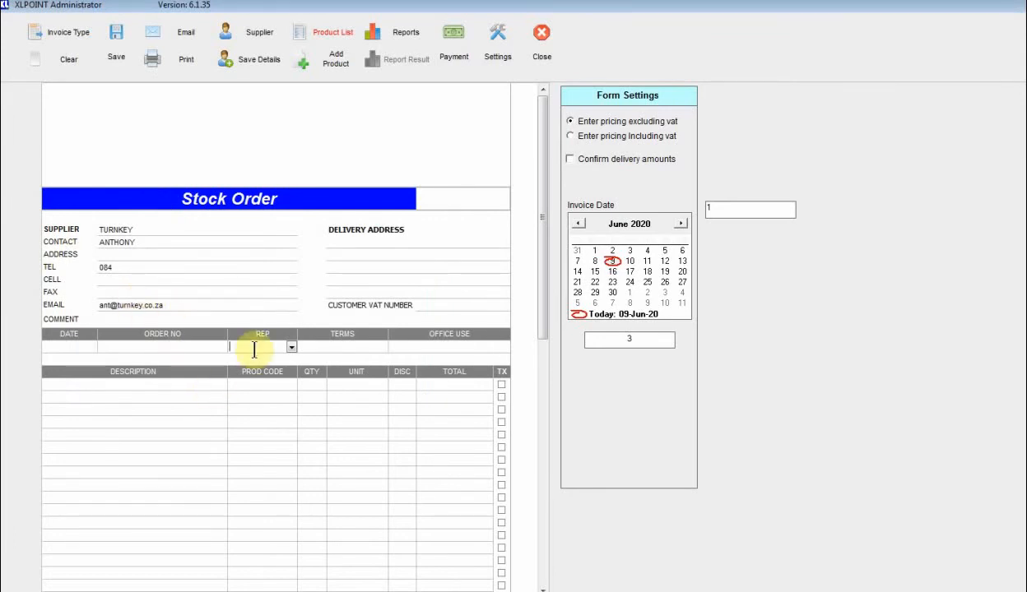
text(ant)
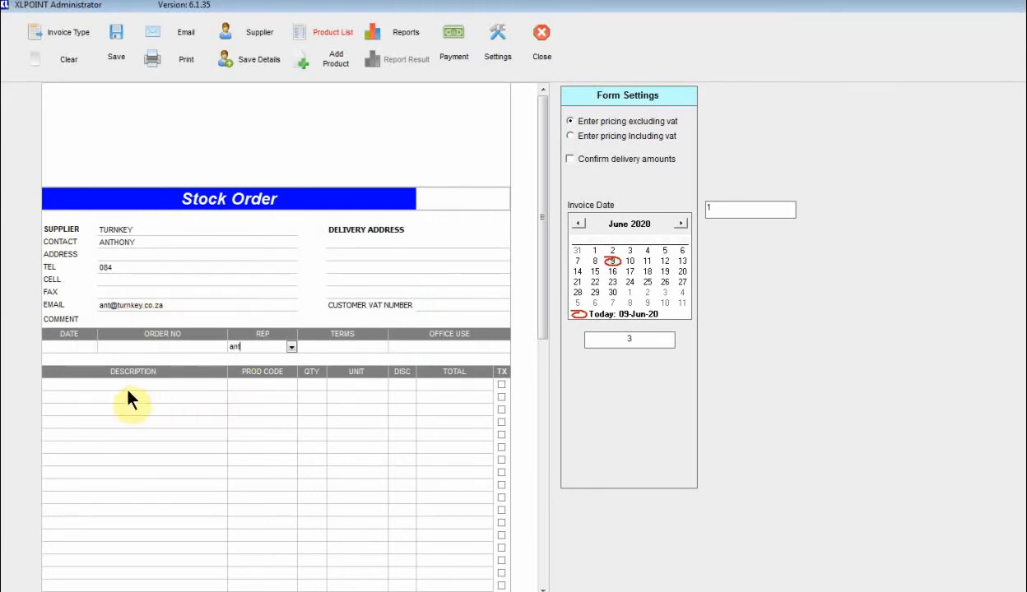
click(330, 38)
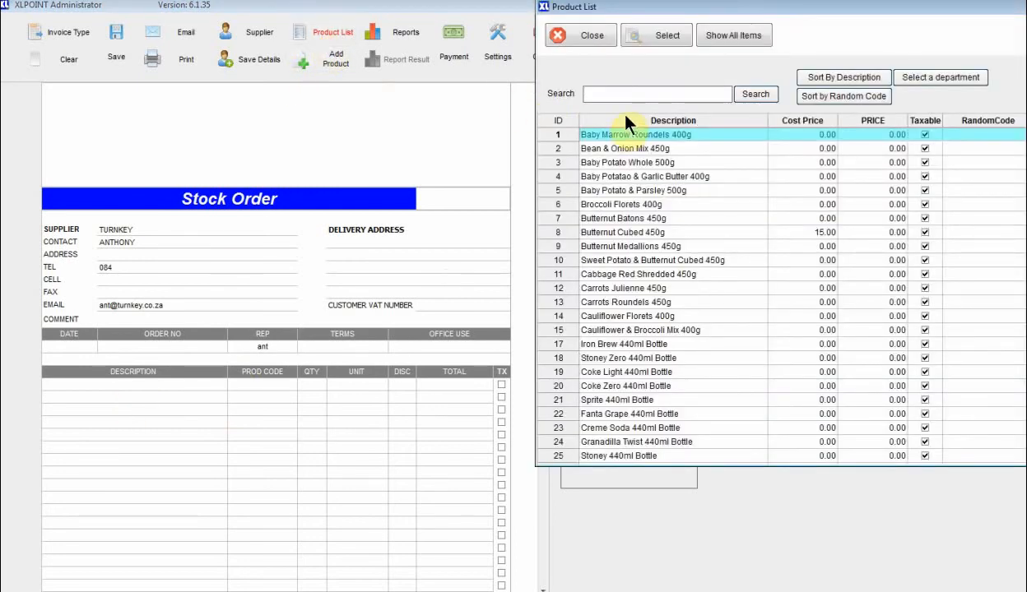
Add Bean & Onion Mix, Baby Potatao & Garlic Butter, Butternut Batons and Butternut Medallions to the order.
double_click(645, 148)
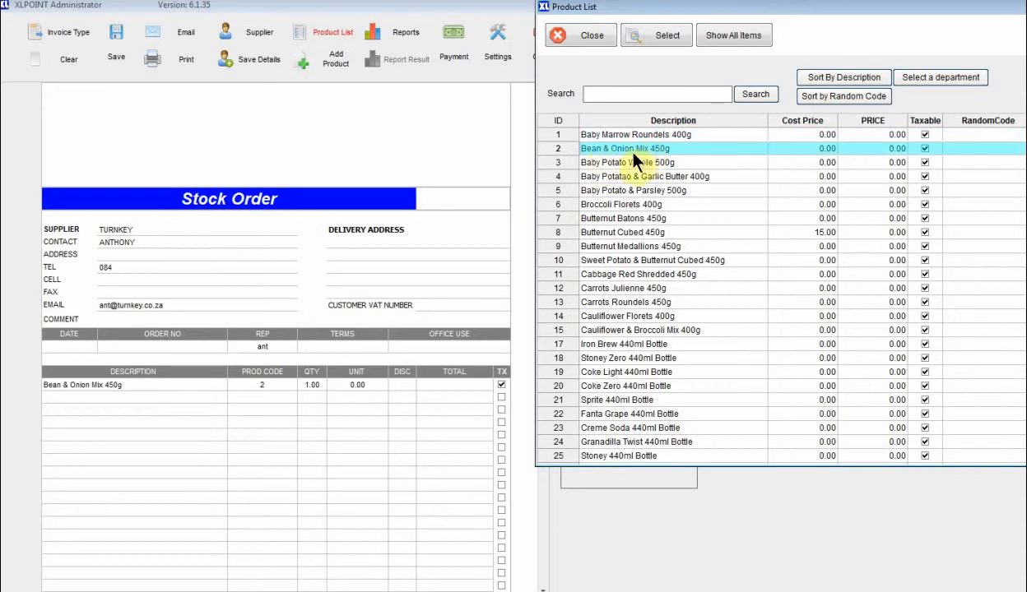
double_click(616, 173)
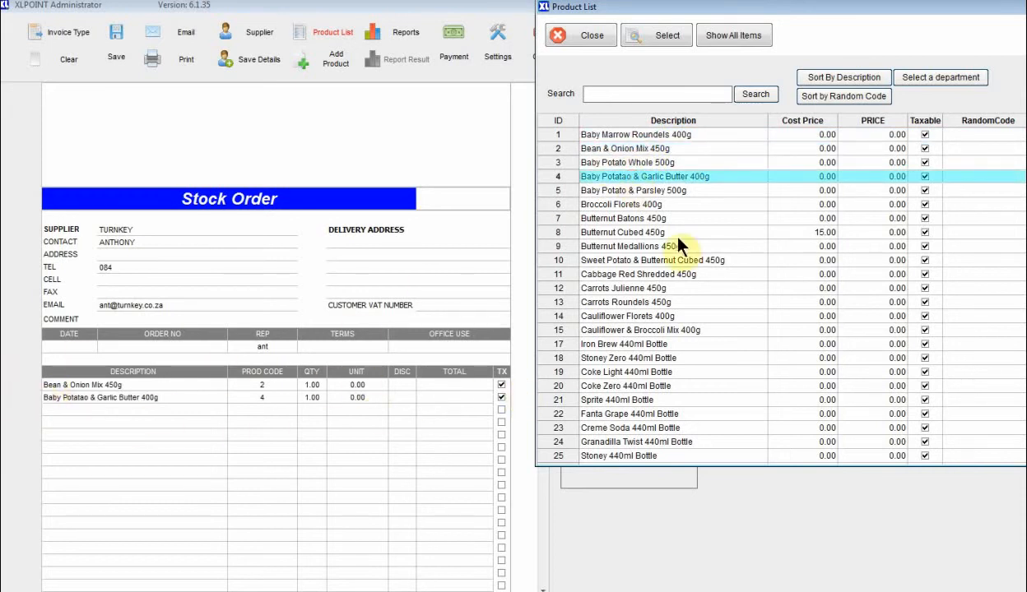
double_click(597, 216)
double_click(612, 251)
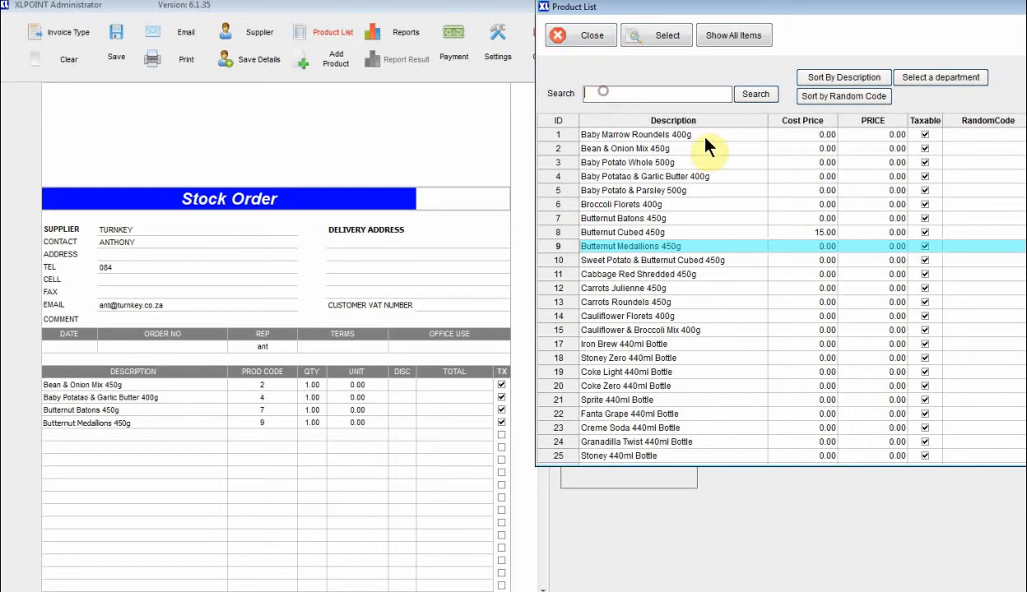
text(car)
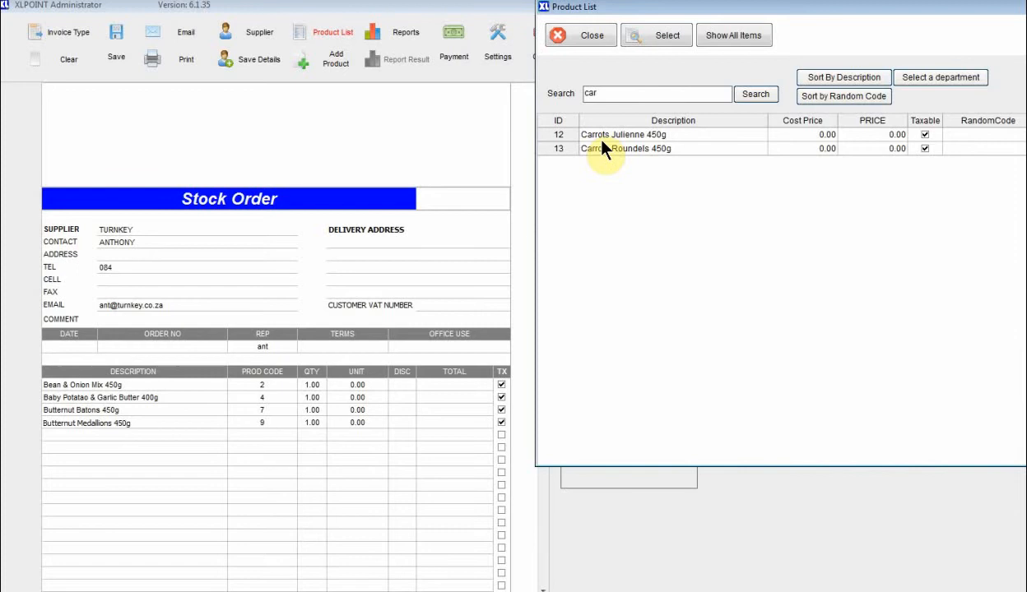
click(569, 37)
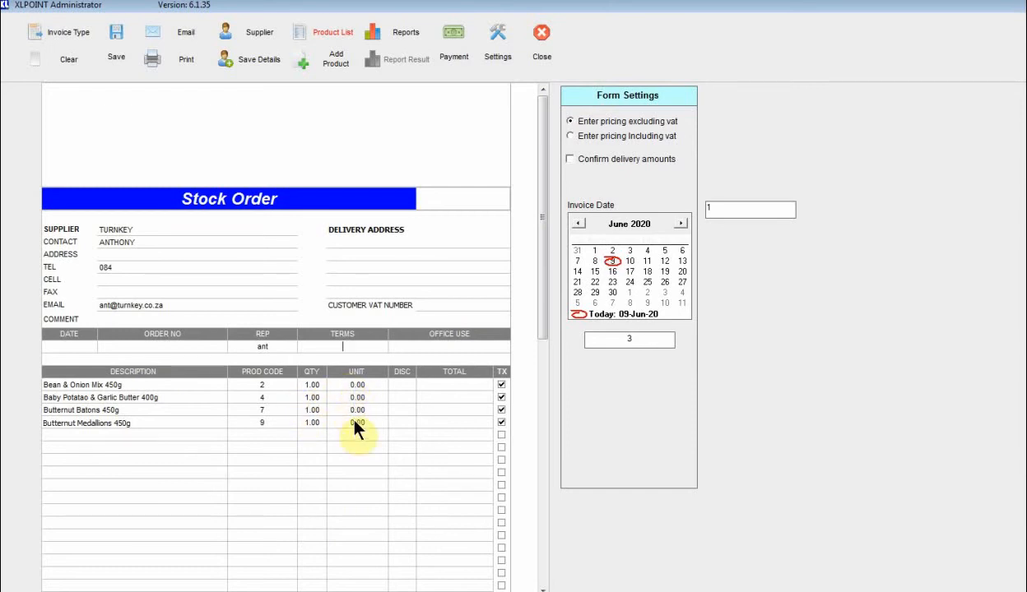
Set the line quantities to 10, 20, 30 and 40 and save the order as PUR10001.
click(312, 386)
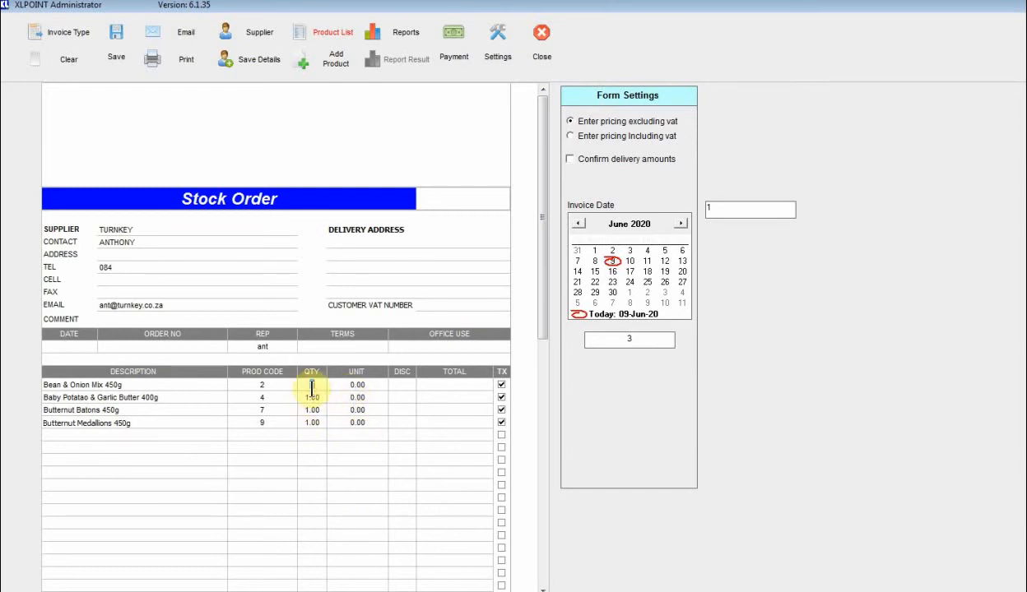
text(10)
key(Return)
text(30)
key(Return)
text(40)
key(Return)
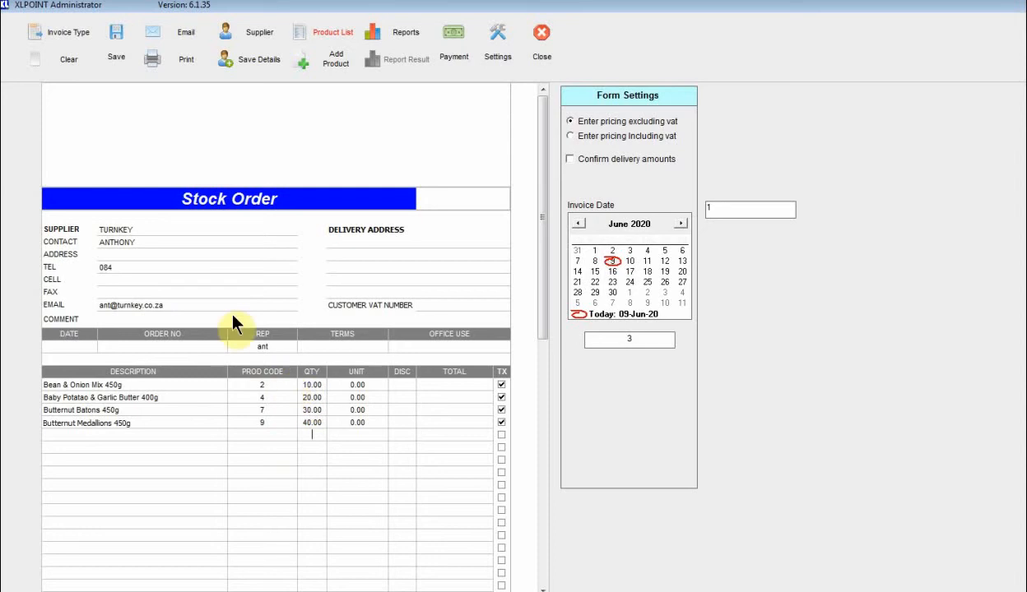
click(119, 54)
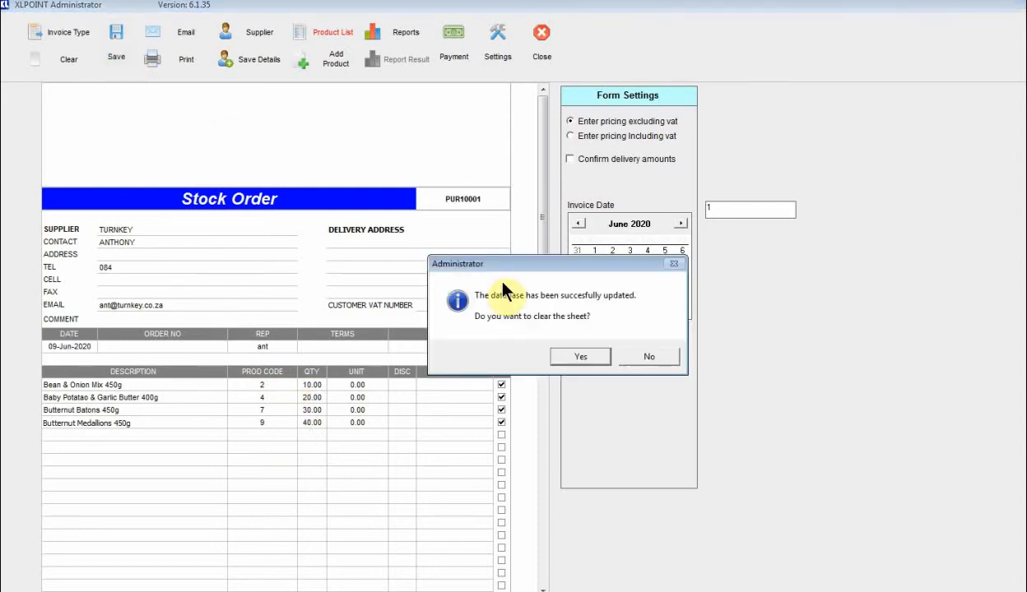
click(647, 359)
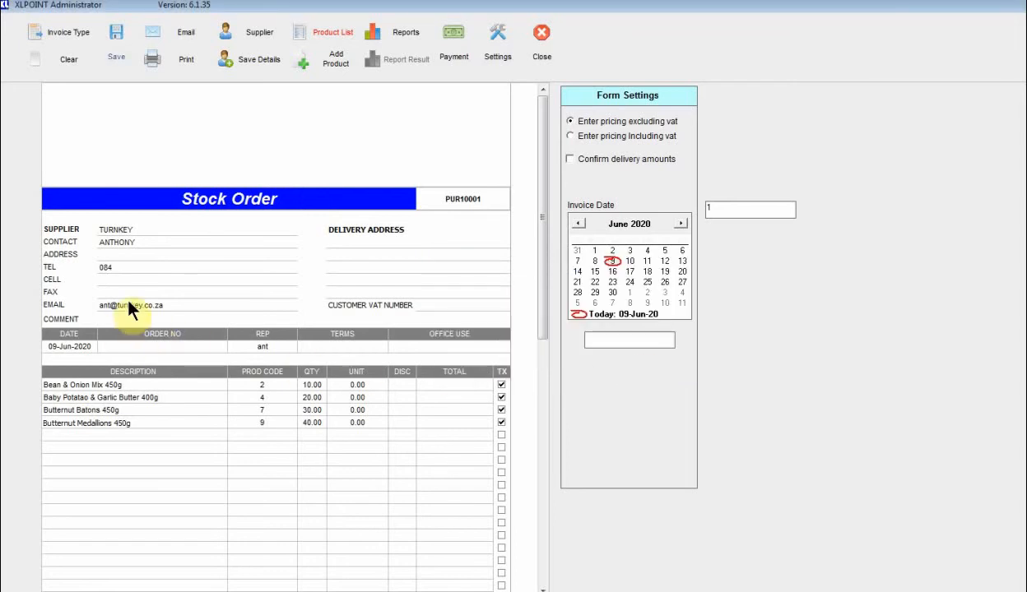
Generate the PUR10001 purchase e-mail with PDF in Outlook, then discard it unsent.
click(183, 47)
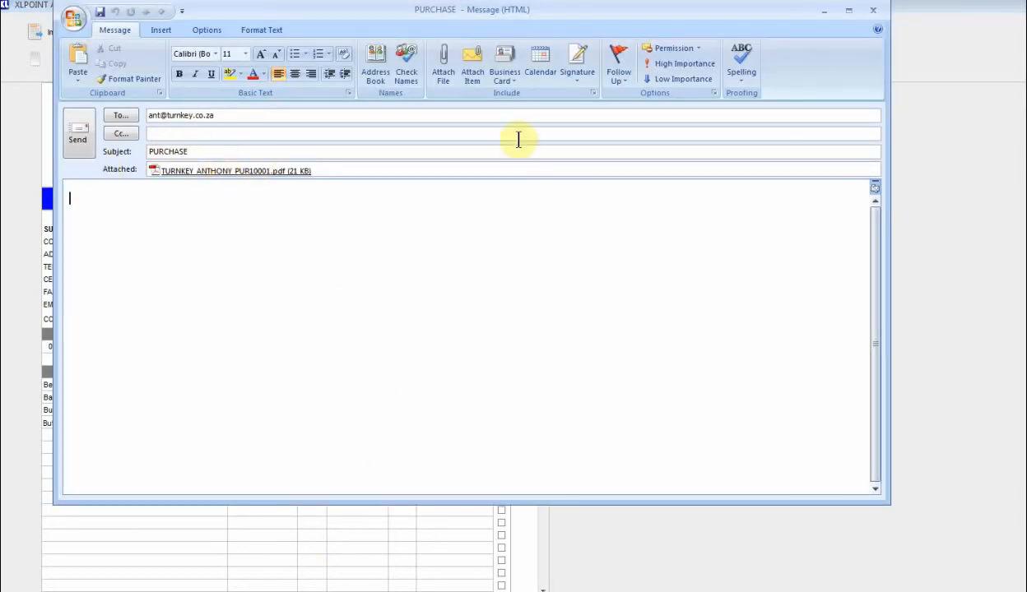
click(873, 11)
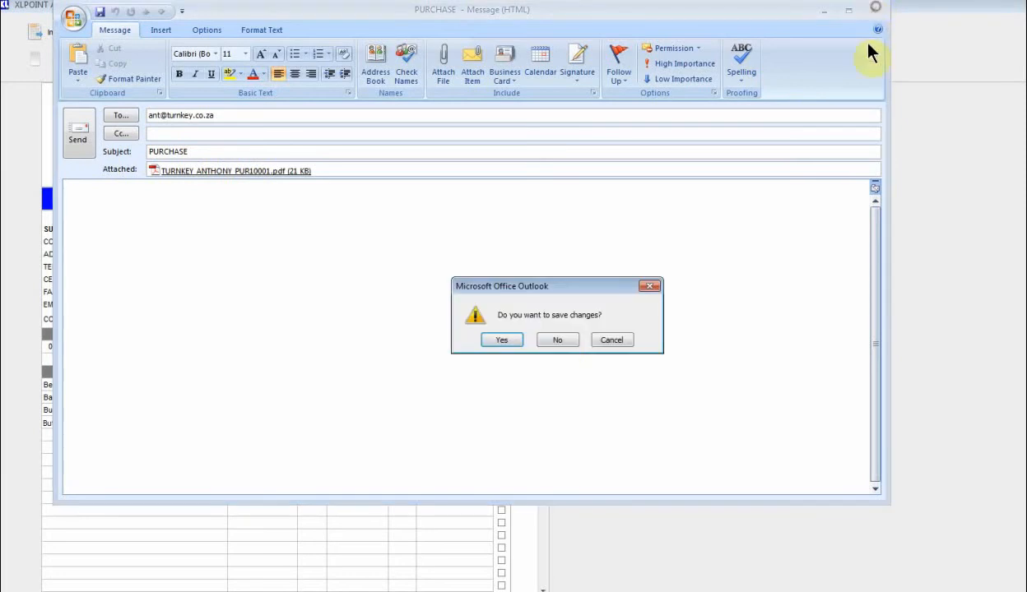
click(557, 340)
click(79, 70)
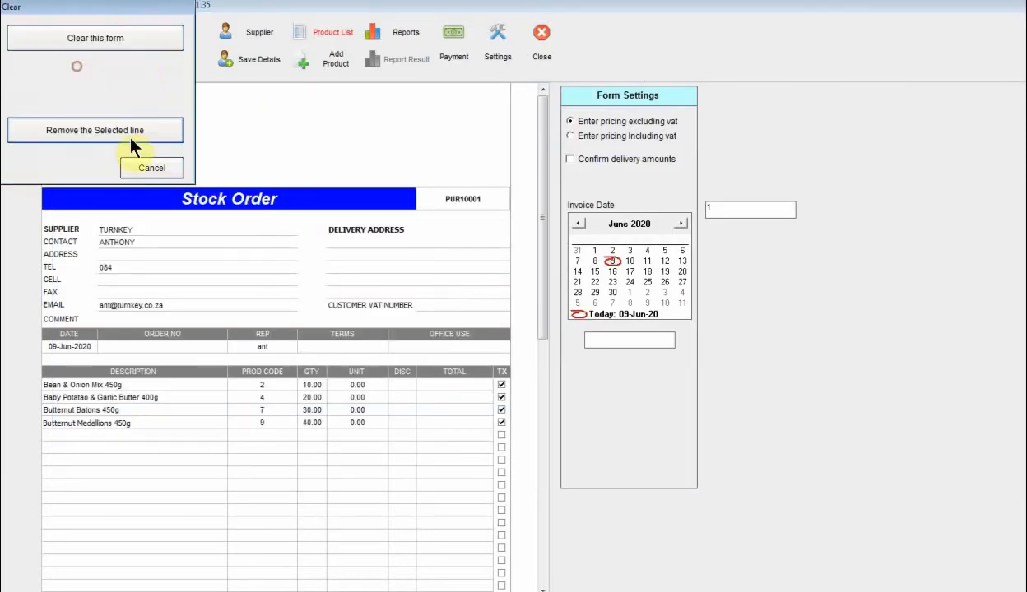
Reset the form to a blank Stock Receiving sheet and open the saved-document search.
click(135, 41)
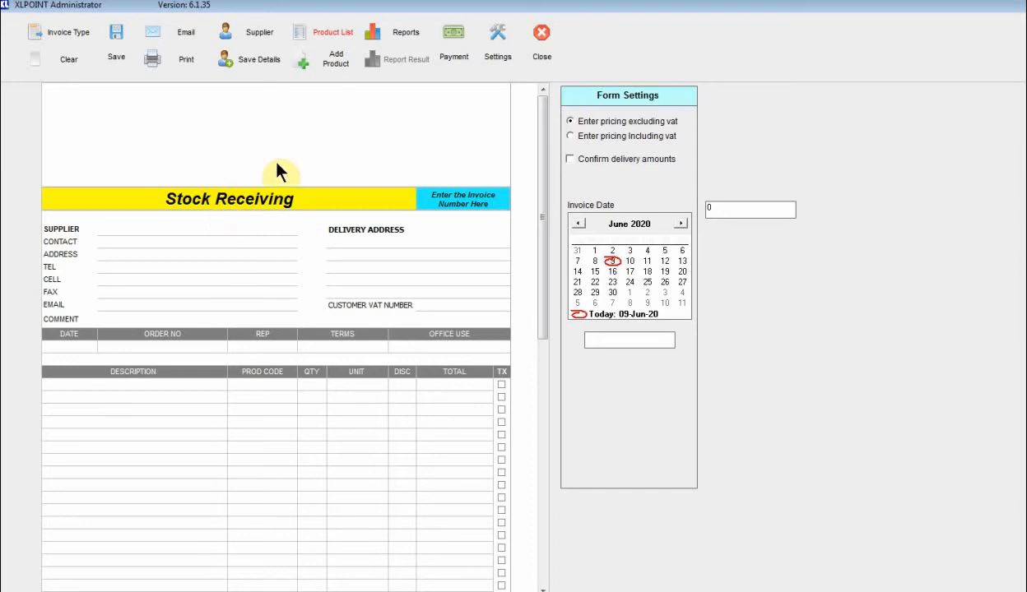
click(400, 33)
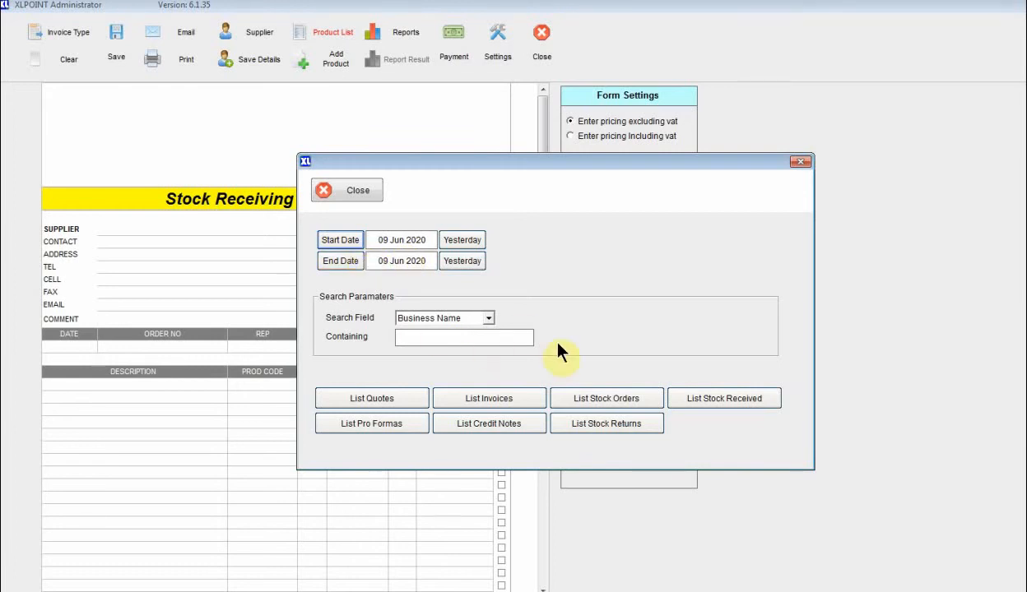
List today's stock orders and reopen TURNKEY order PUR10001 with its four lines.
click(601, 403)
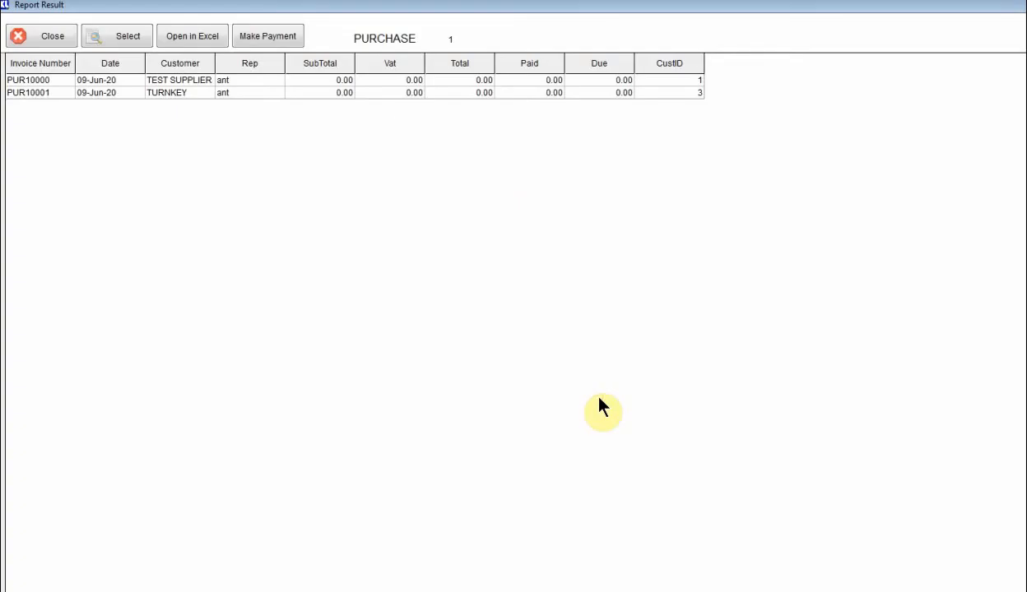
click(173, 80)
double_click(173, 80)
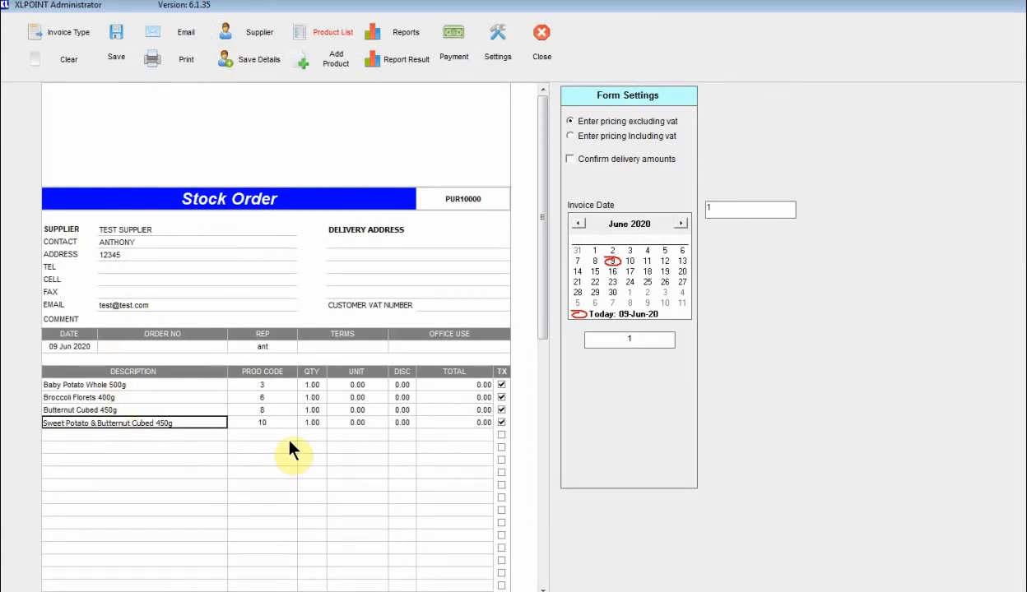
click(404, 65)
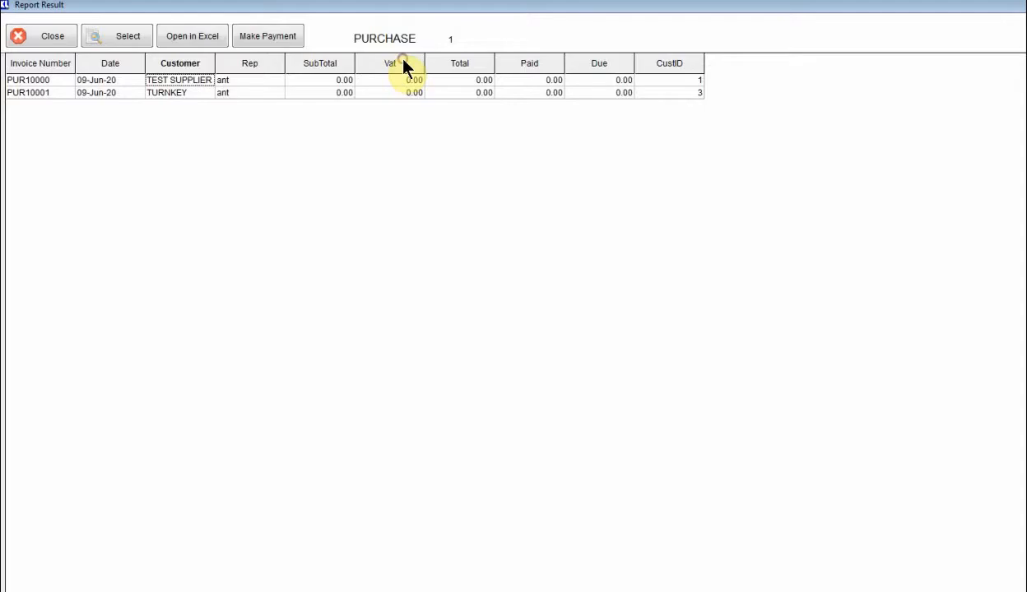
double_click(186, 94)
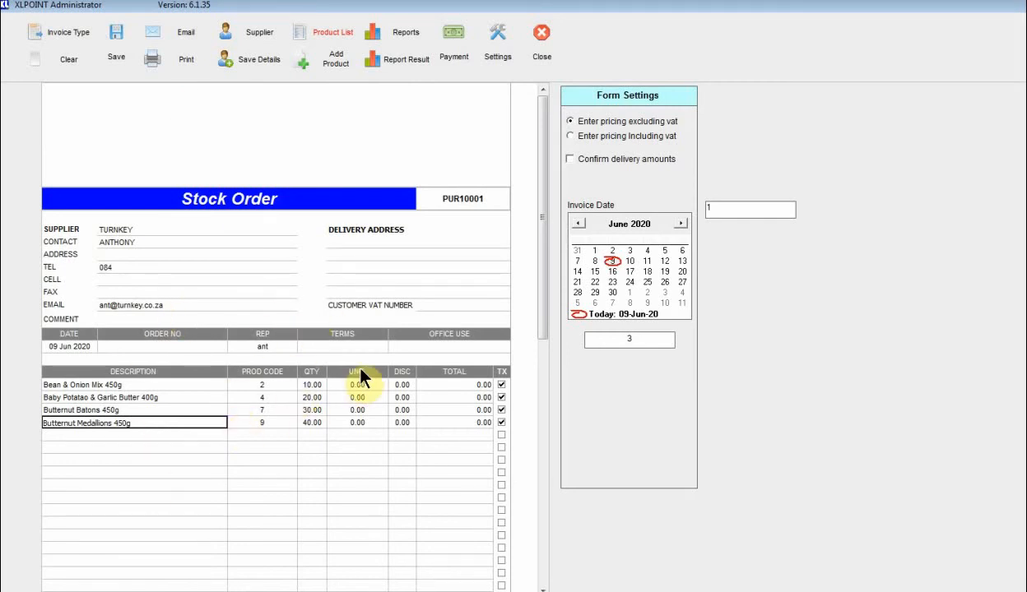
Convert the TURNKEY order to a Stock Receiving document with supplier invoice number 12345.
click(69, 33)
click(72, 55)
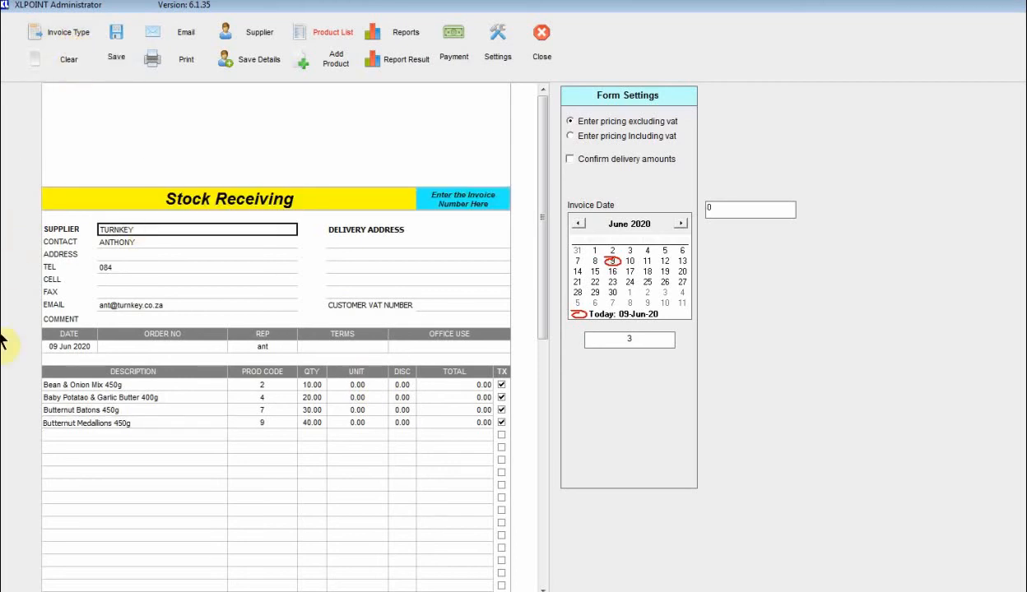
click(459, 197)
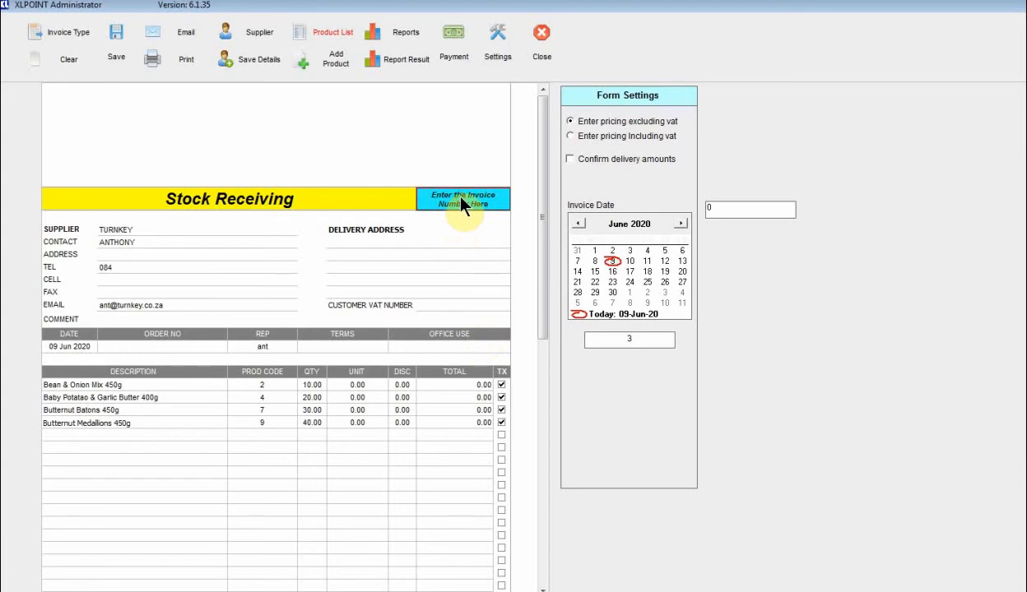
text(12345)
key(Return)
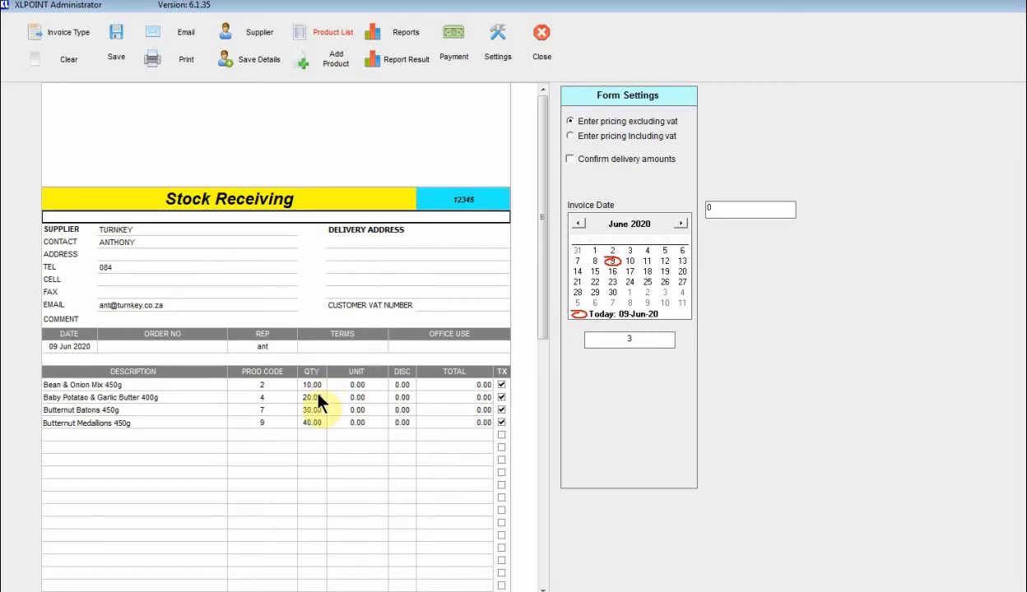
Enter unit costs 5, 6, 7 and 8 on the four lines and save the receipt.
click(357, 384)
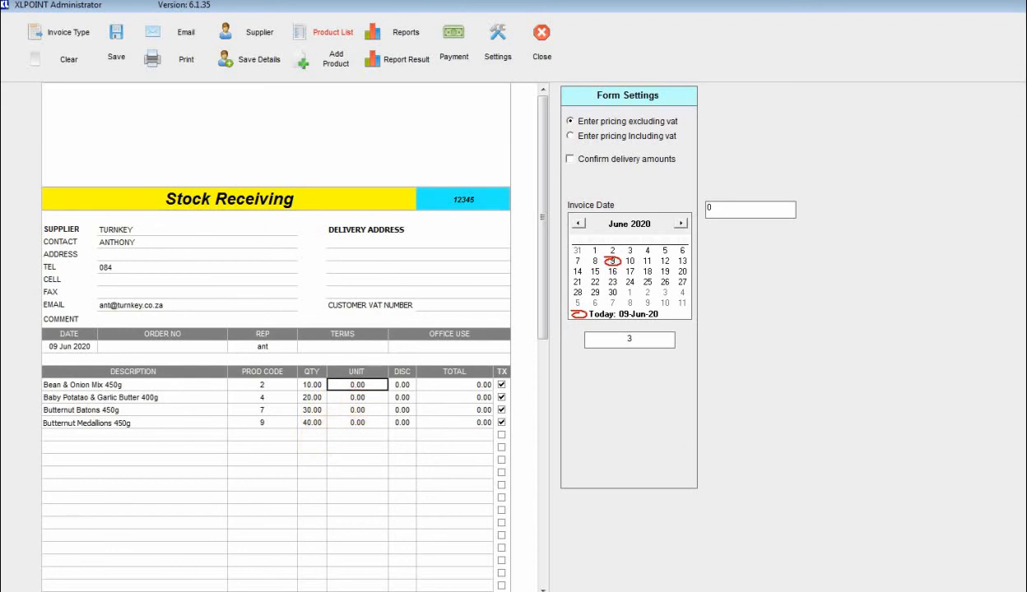
text(5)
key(Return)
text(6)
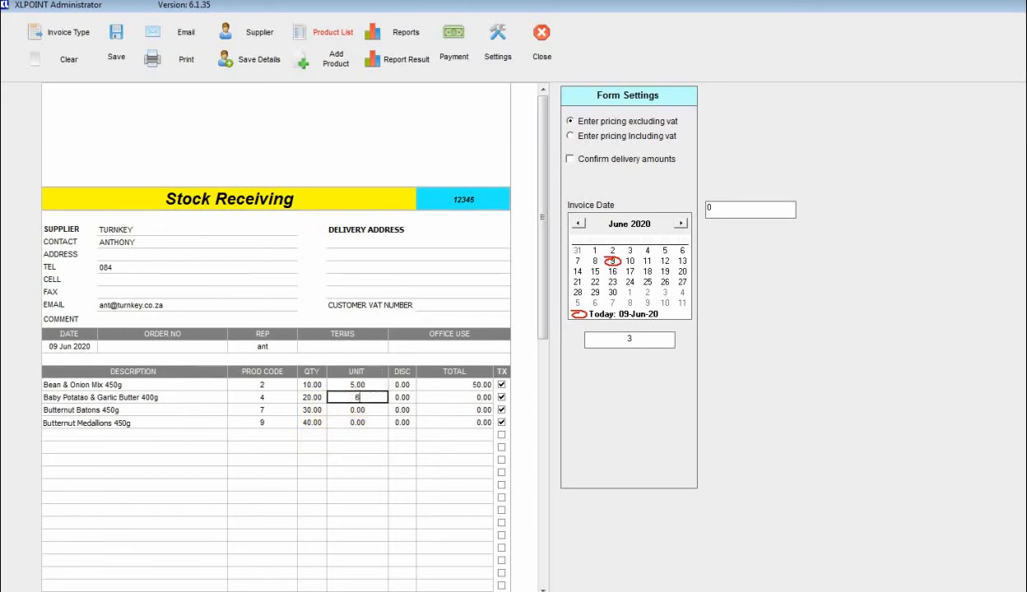
key(Return)
text(7)
key(Return)
text(8)
key(Return)
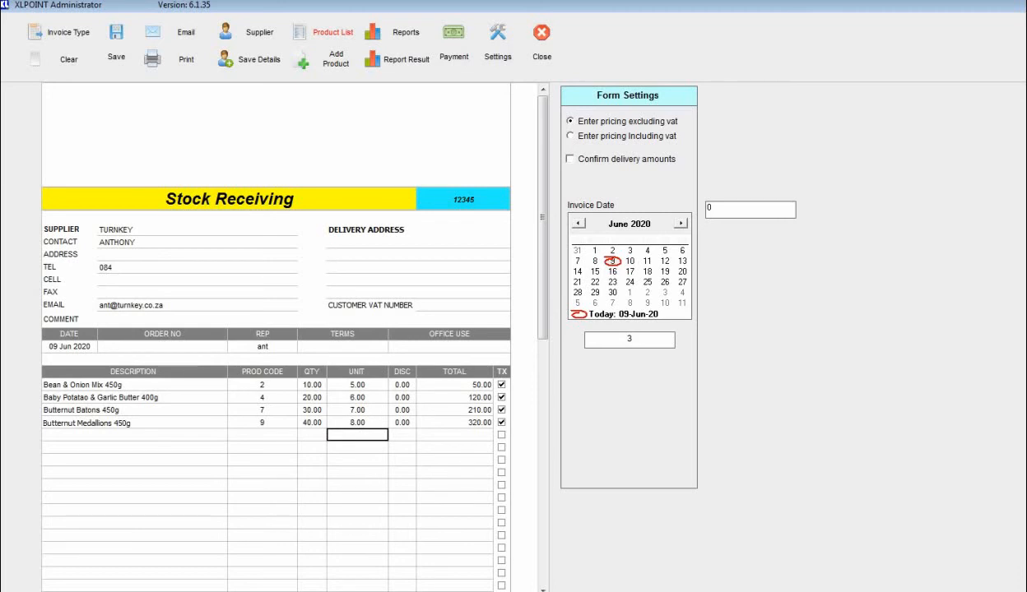
click(128, 47)
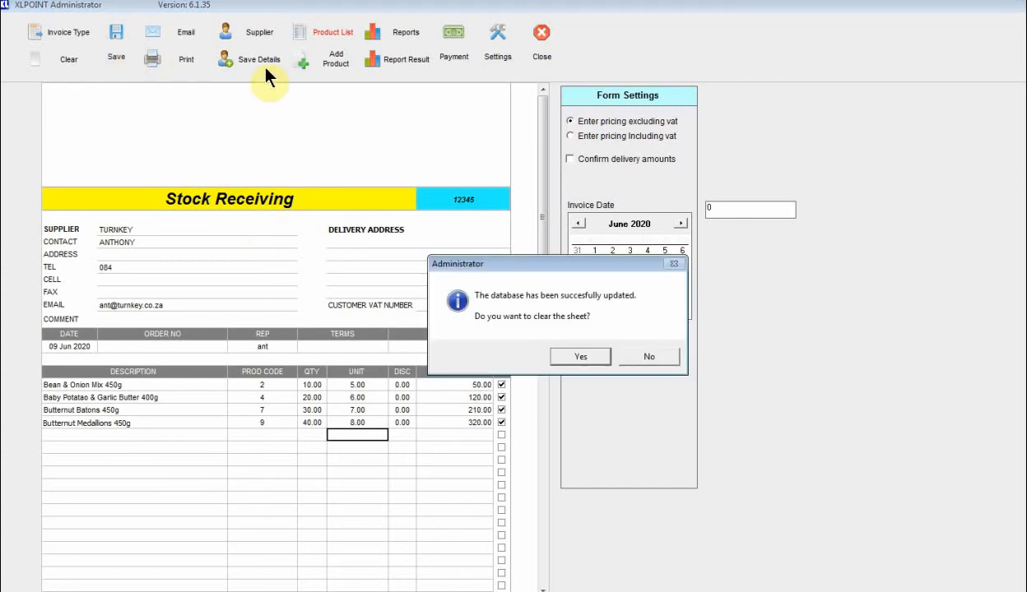
Clear the sheet and review the purchase quantities 10–40 and total purchases in Stock Levels.
click(561, 356)
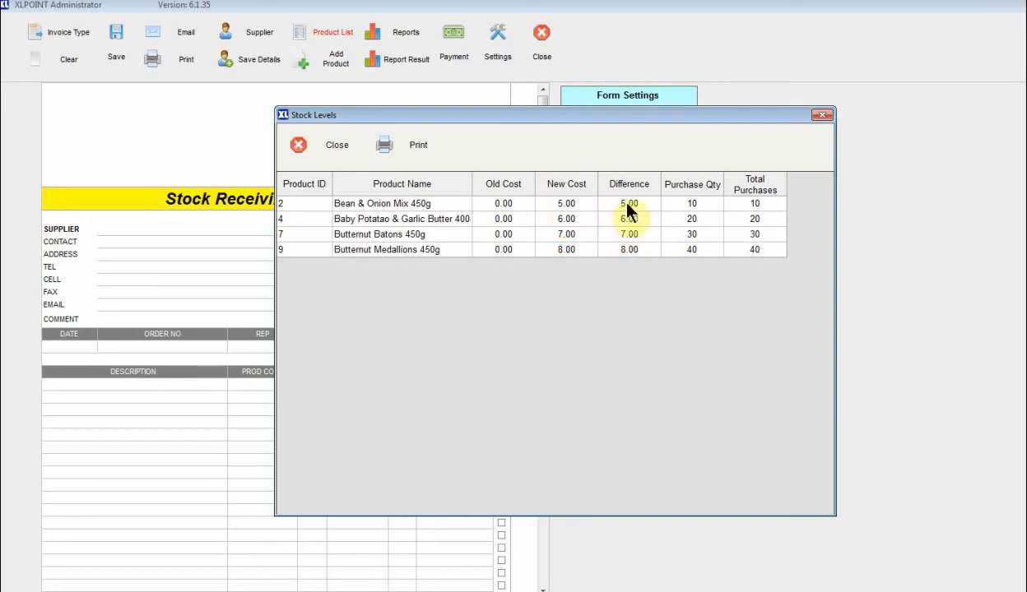
drag(700, 203, 701, 251)
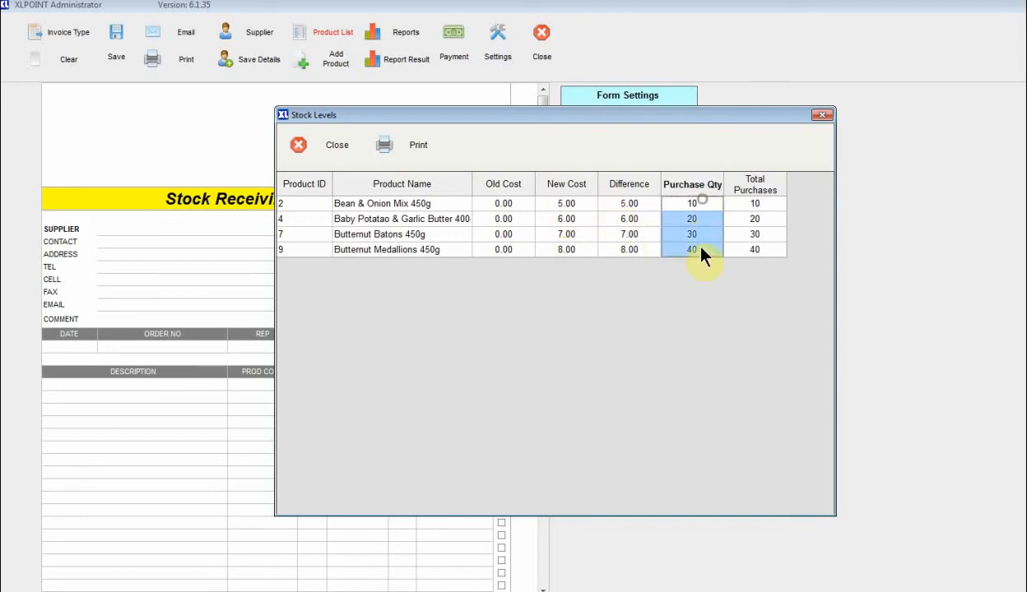
drag(768, 203, 756, 249)
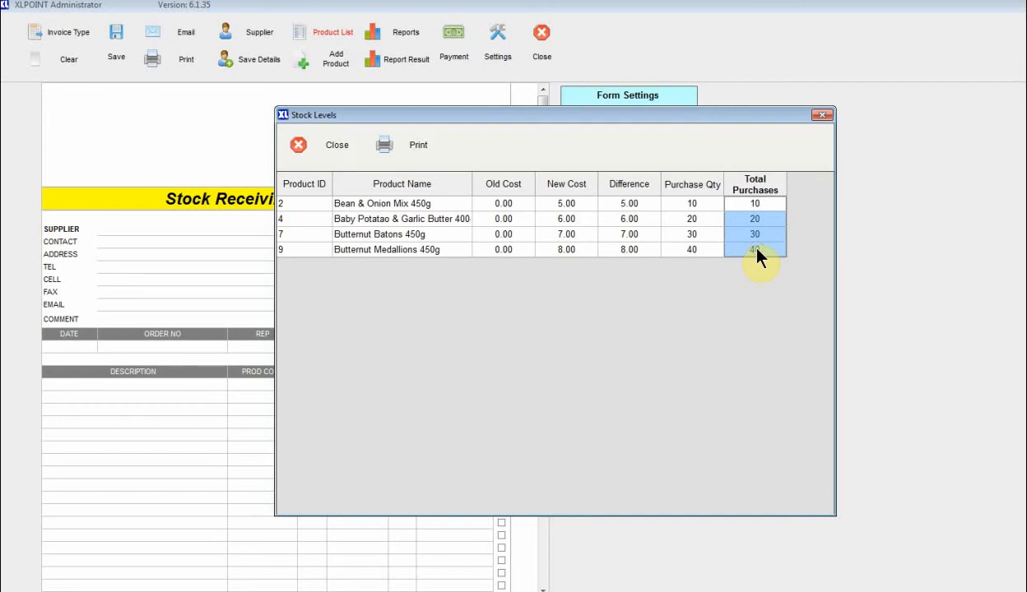
Close Stock Levels and reopen the saved TURNKEY stock order from the stock orders list.
click(329, 150)
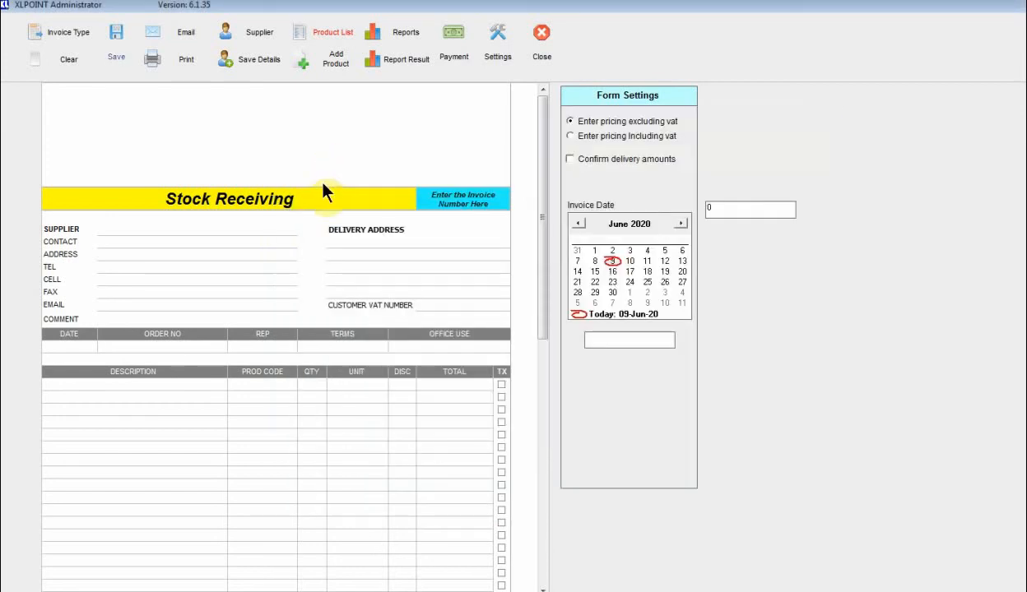
click(322, 191)
click(405, 39)
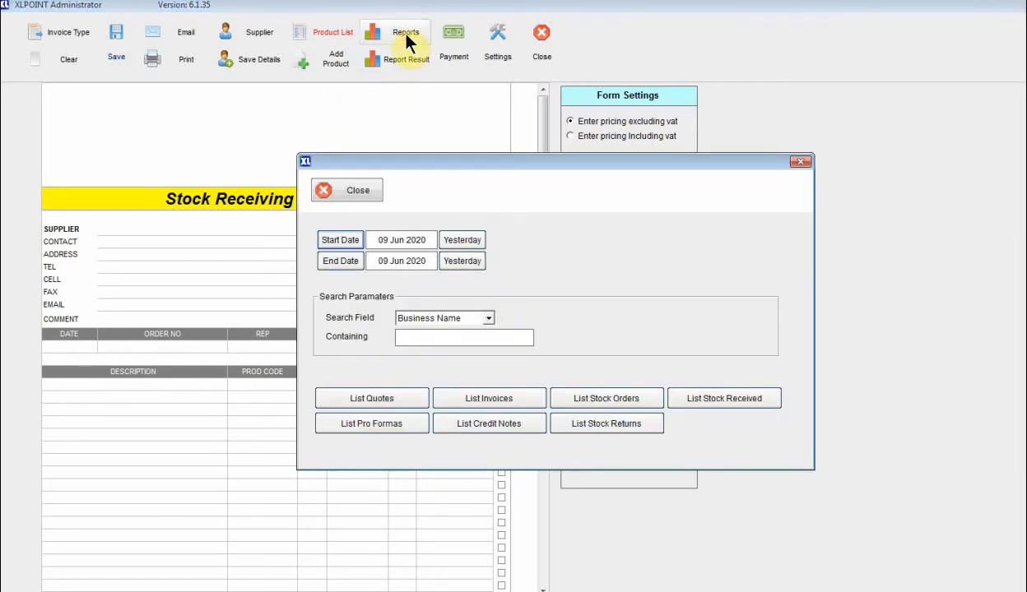
click(580, 401)
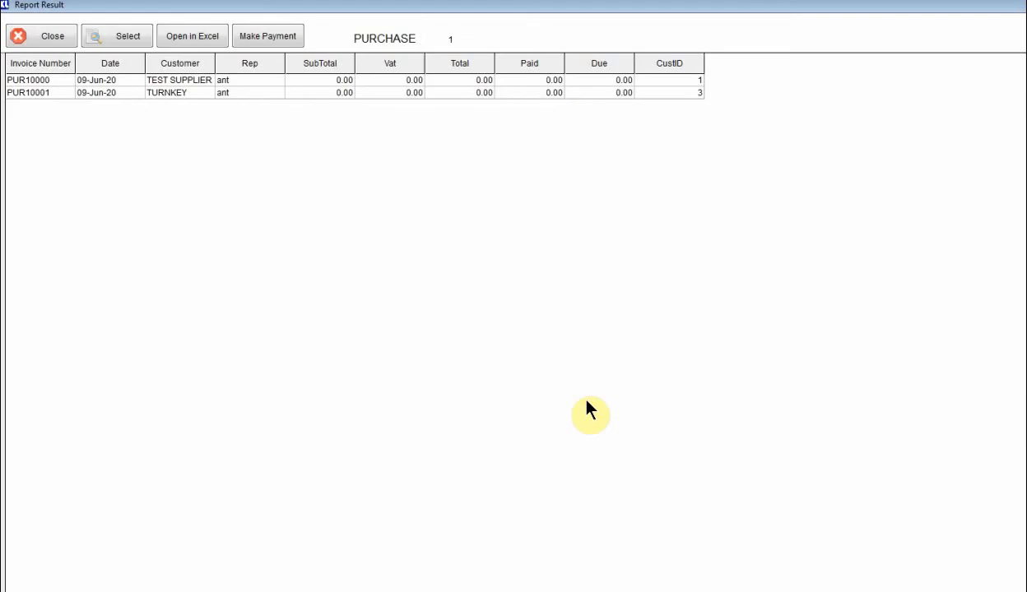
double_click(189, 93)
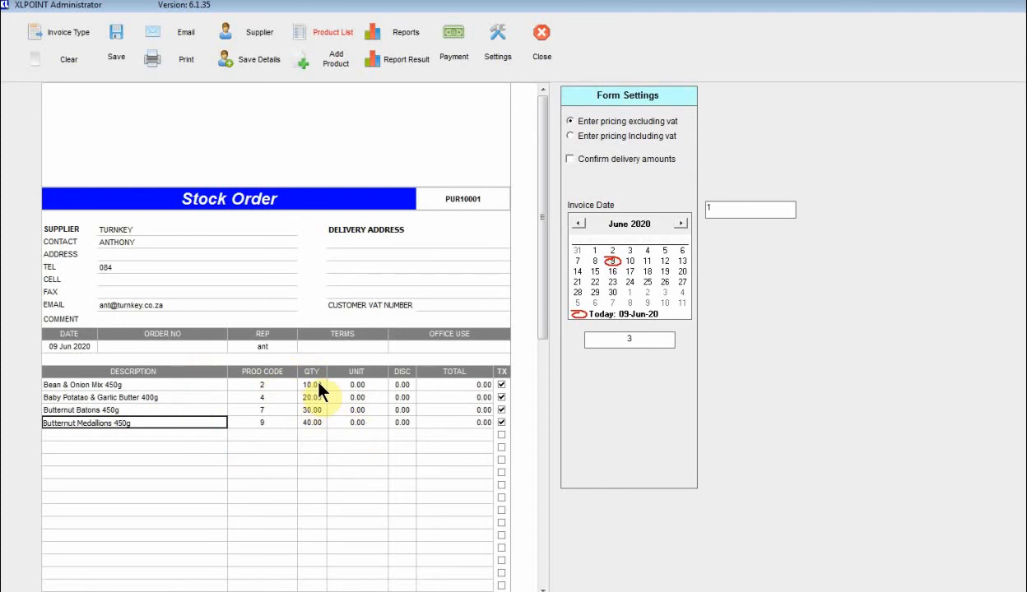
click(451, 202)
Make it a new Stock Order with line quantities 5, 10, 15 and 20.
click(80, 33)
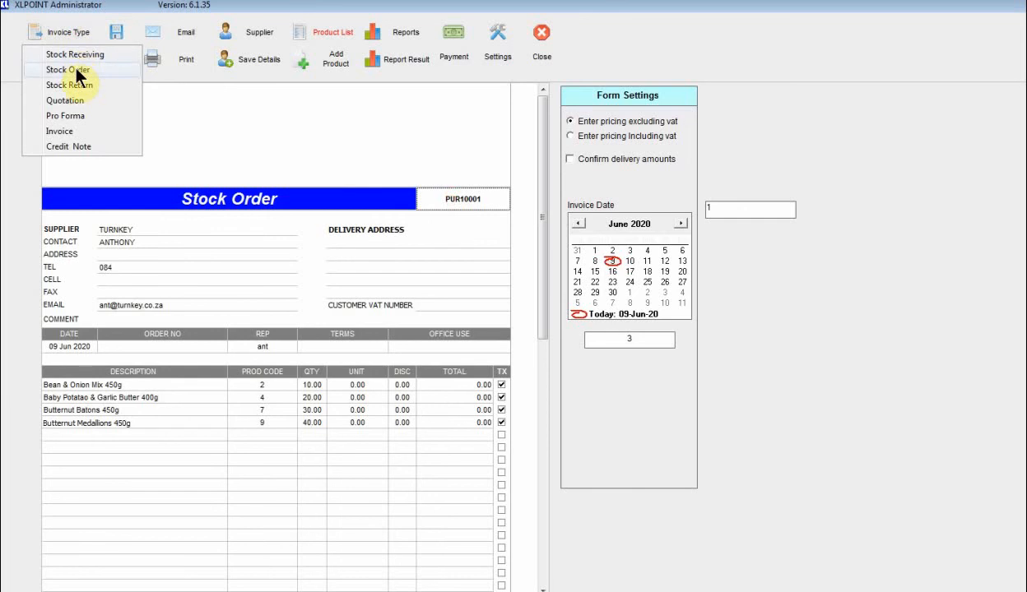
click(75, 69)
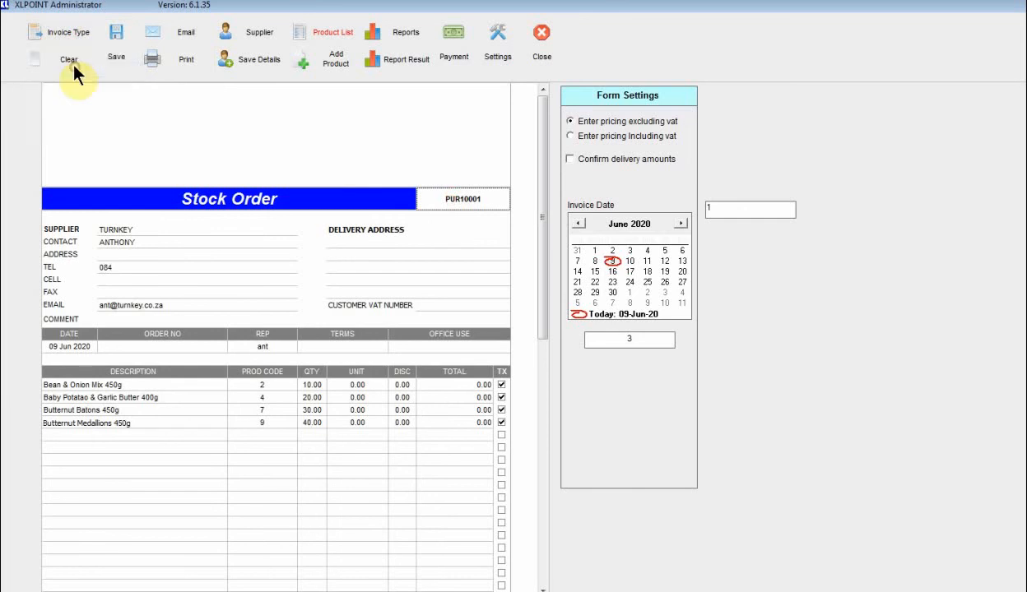
click(312, 384)
text(5)
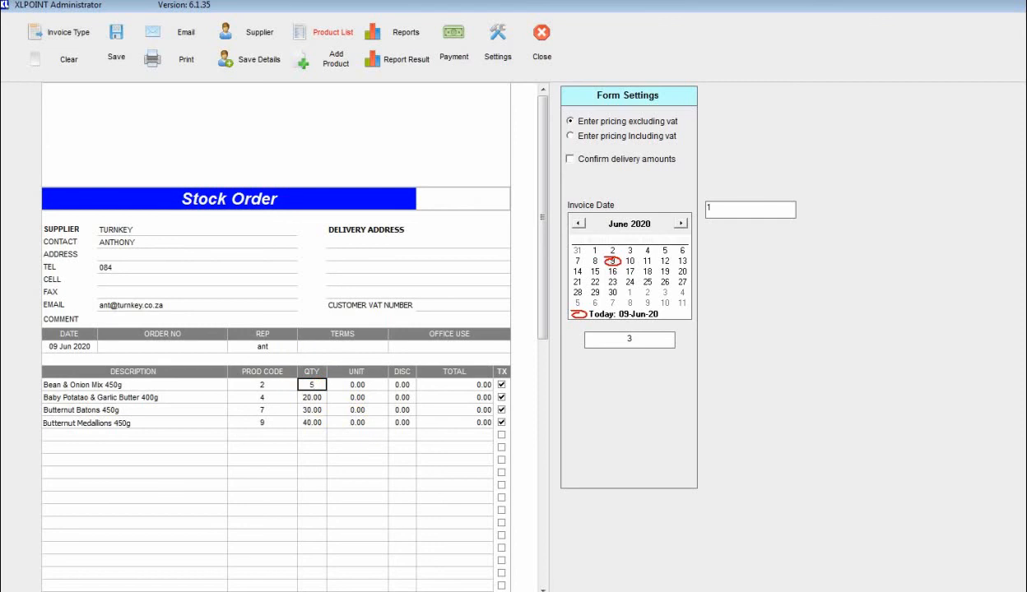
key(Return)
text(10)
key(Return)
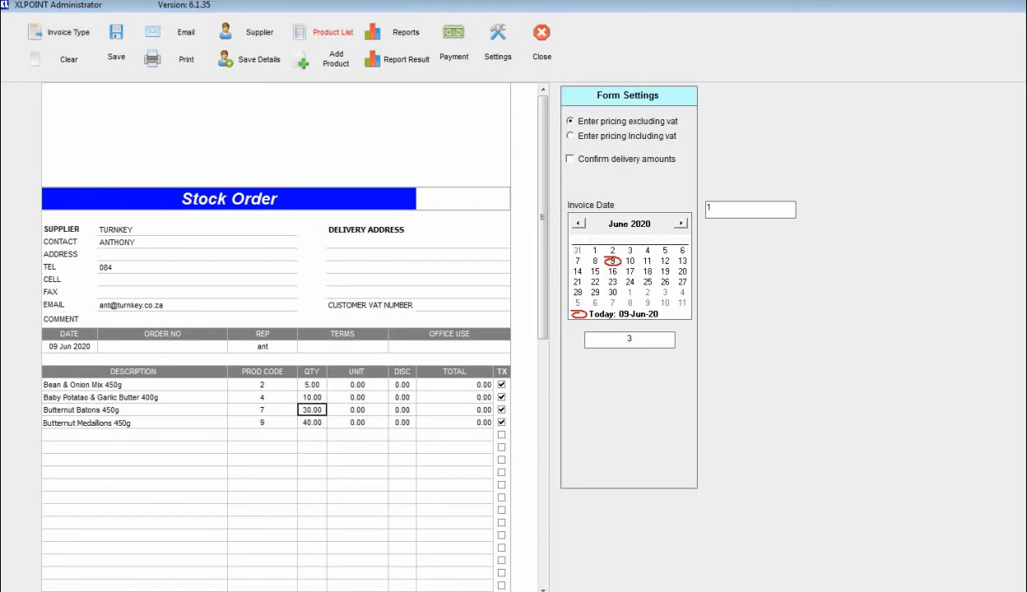
text(15)
key(Return)
text(20)
key(Return)
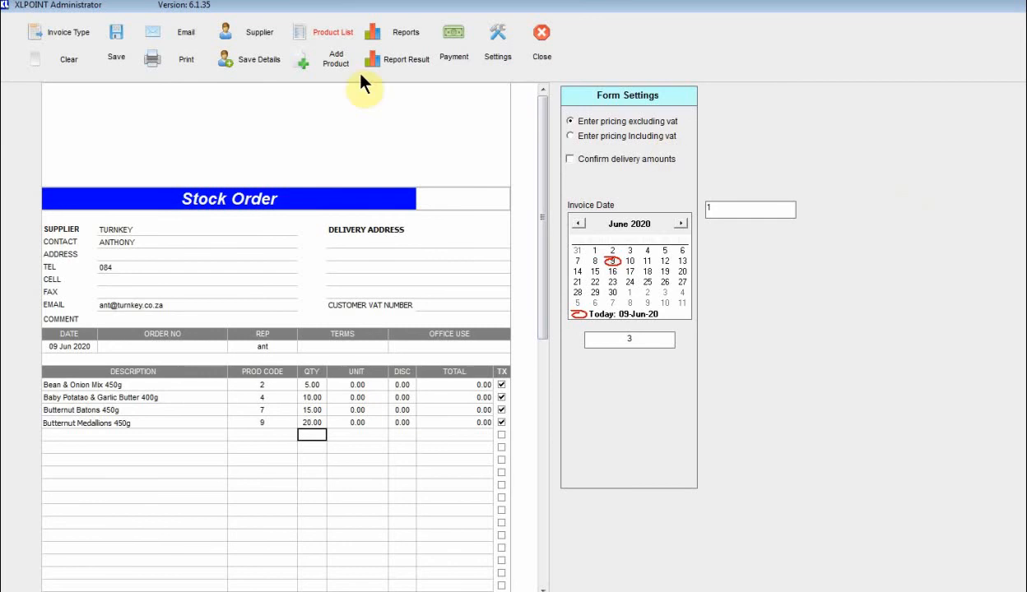
Save the new stock order, keep it on screen, and close the Stock Levels summary.
click(123, 43)
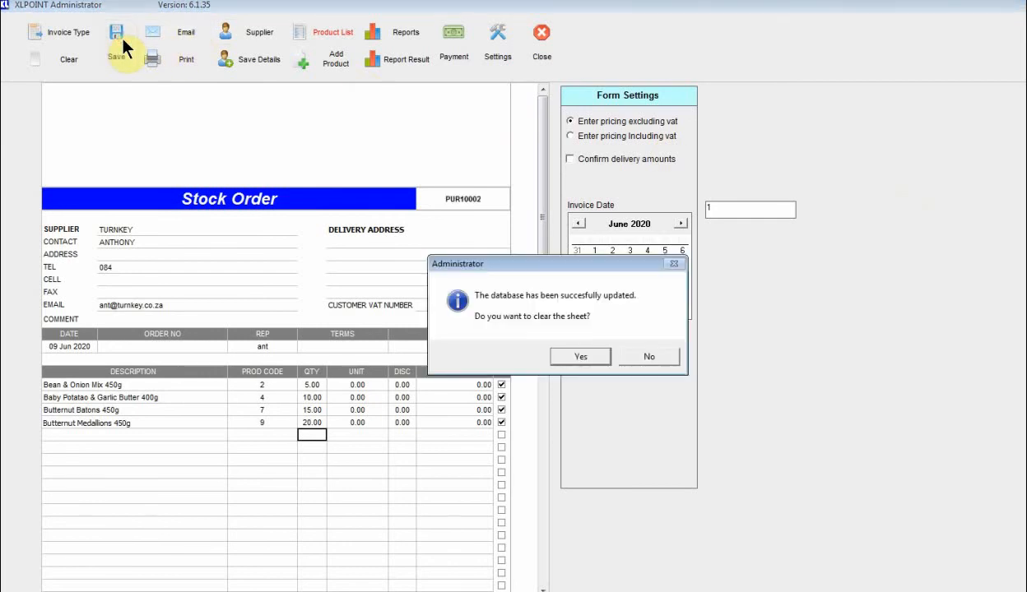
click(646, 360)
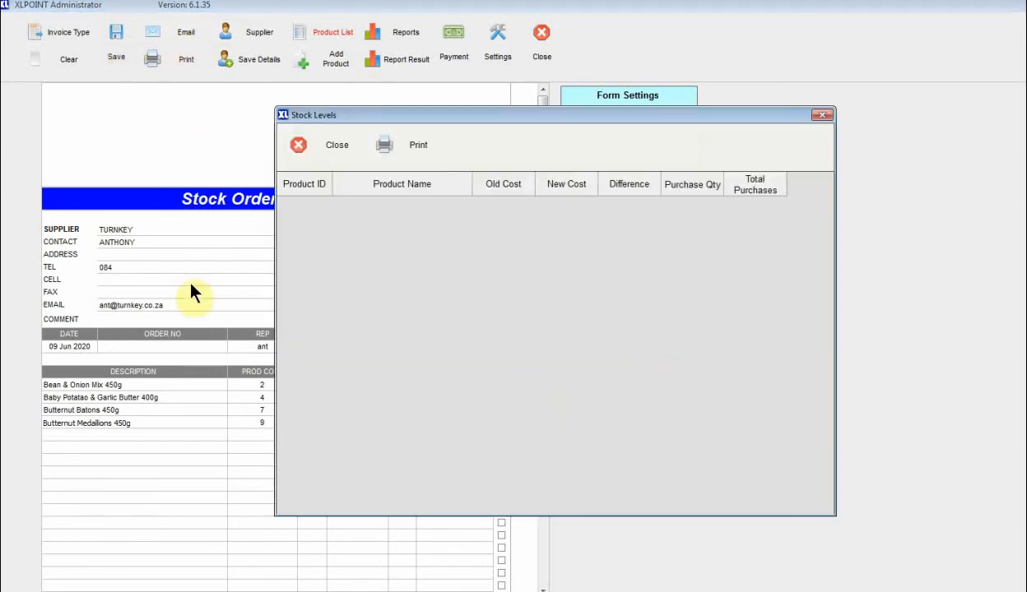
click(327, 145)
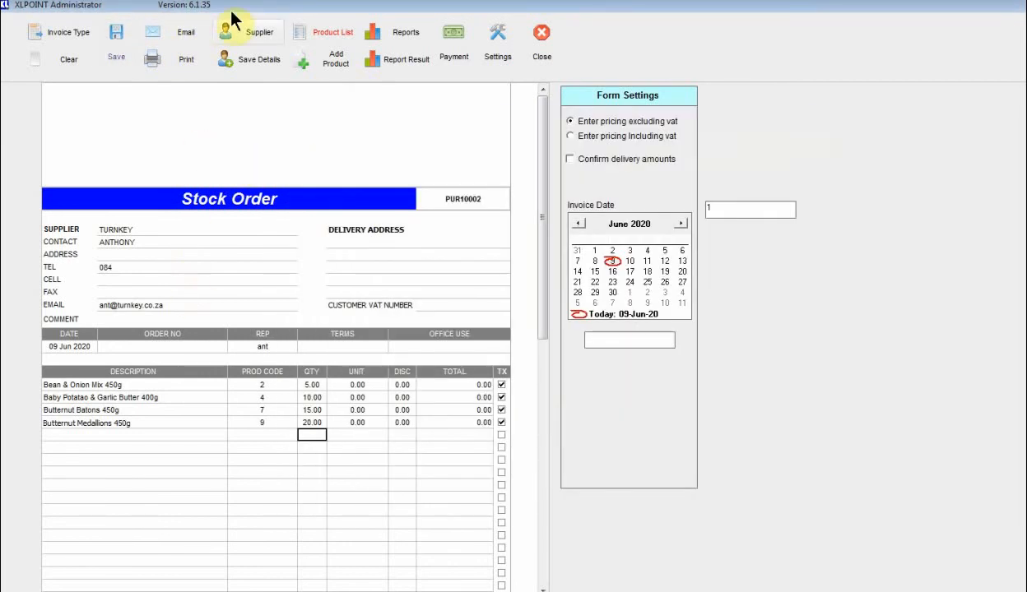
click(40, 56)
Clear the form and reload the newest TURNKEY stock order, quantities 5–20, from the order list.
click(125, 33)
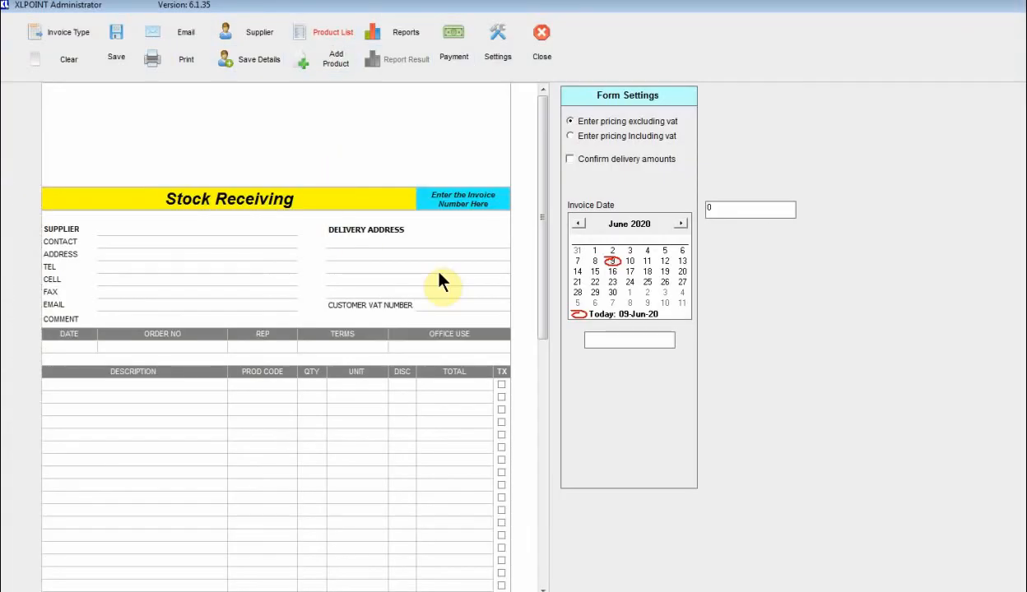
click(396, 43)
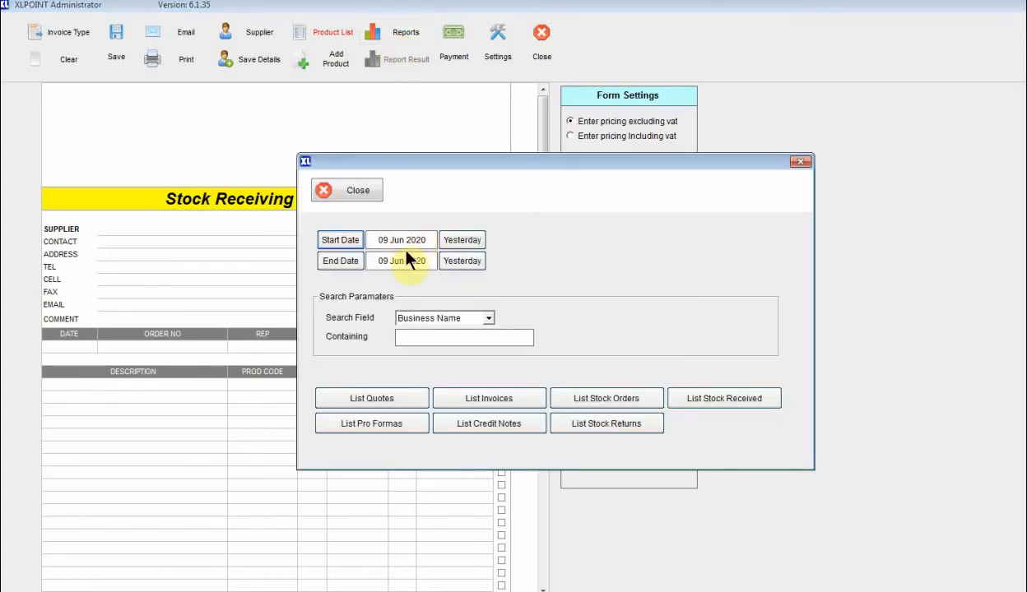
click(630, 405)
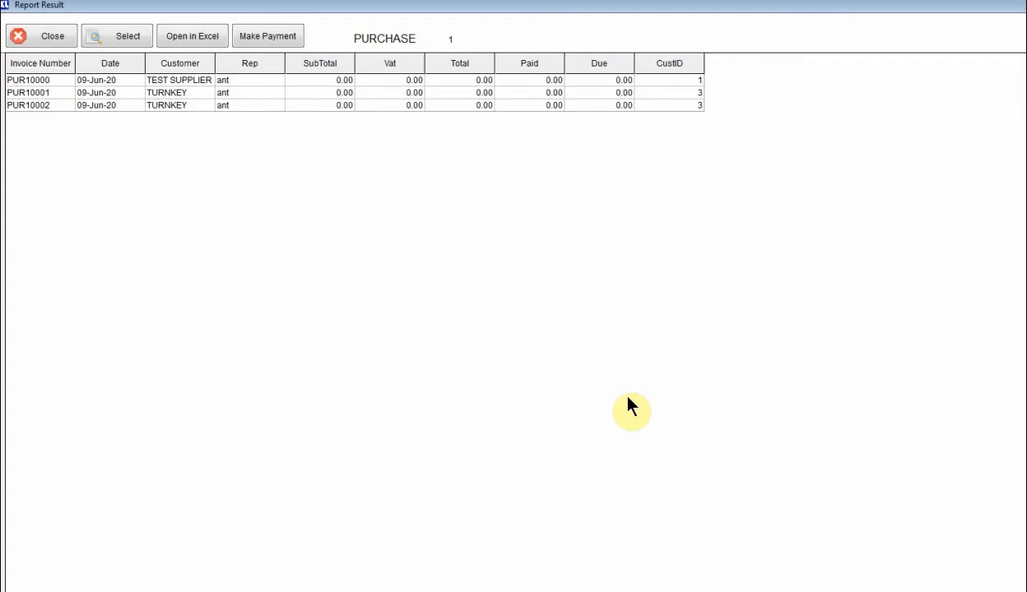
double_click(160, 110)
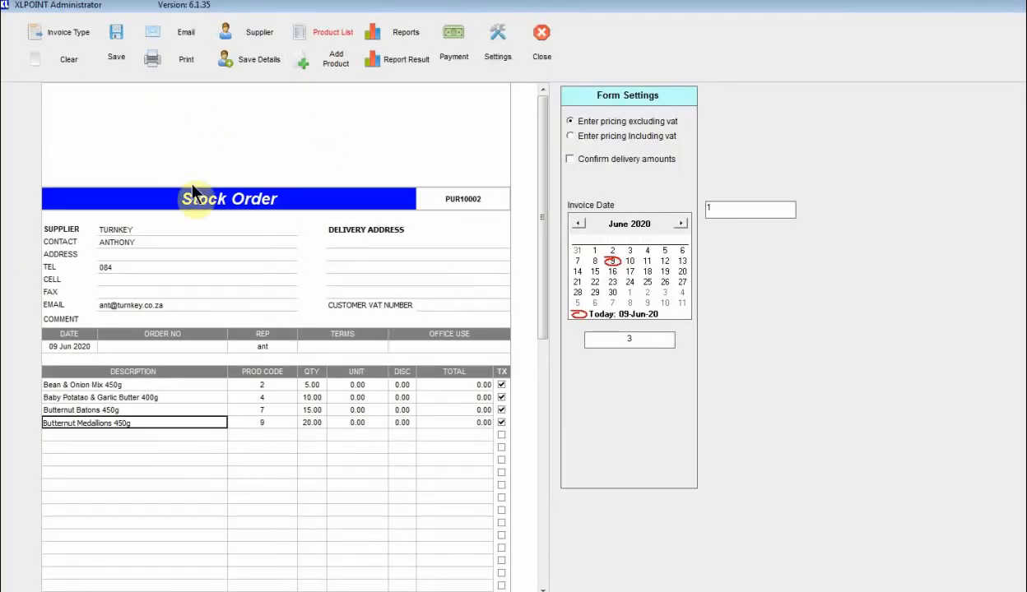
click(362, 384)
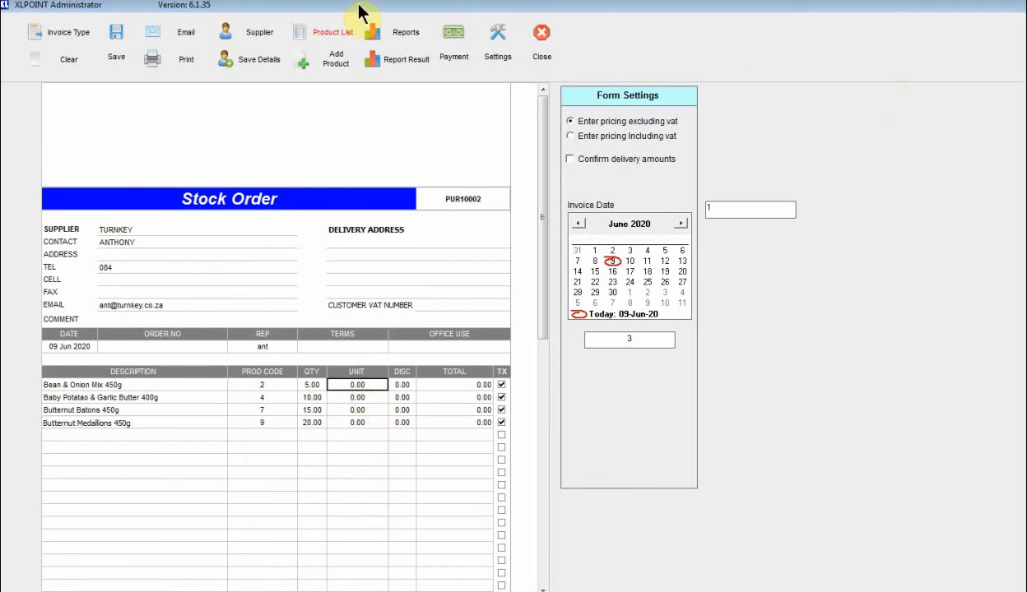
Convert the order to Stock Receiving and enter unit costs 4, 5, 6 and 7.
click(36, 33)
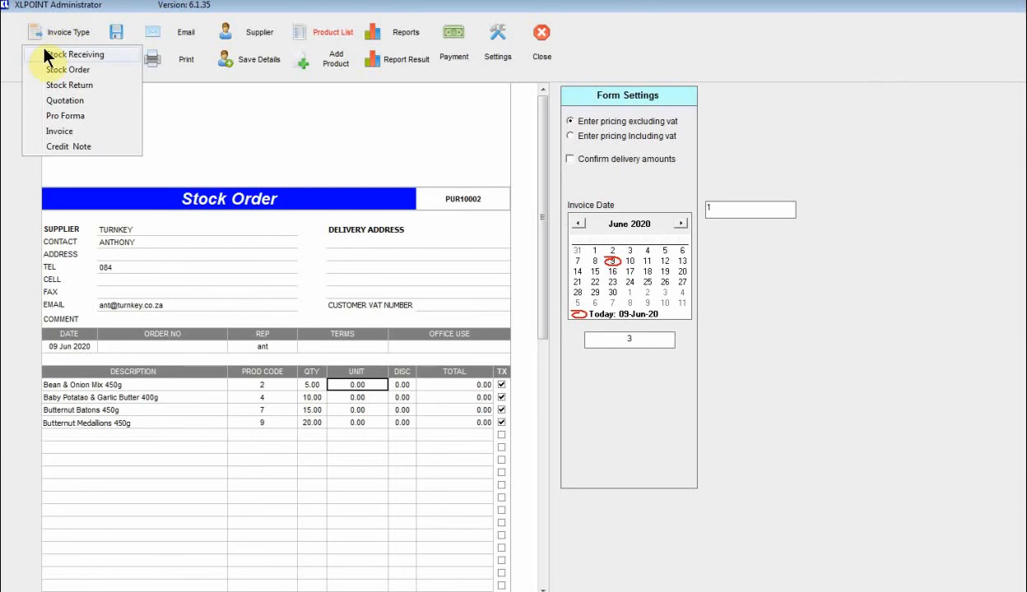
click(47, 55)
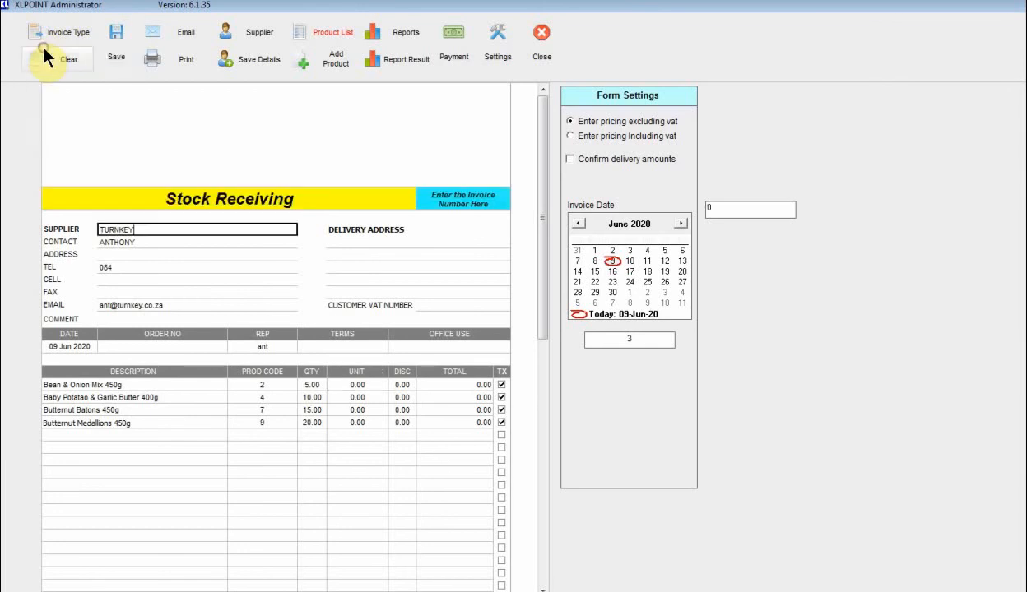
click(374, 385)
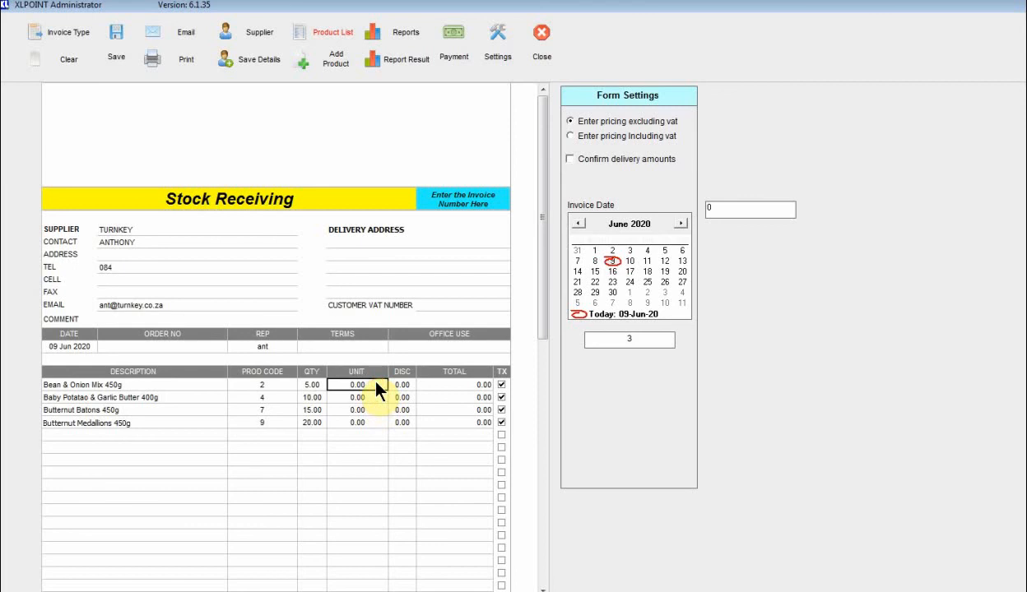
text(4)
key(Return)
text(5)
key(Return)
text(6)
key(Return)
text(7)
key(Return)
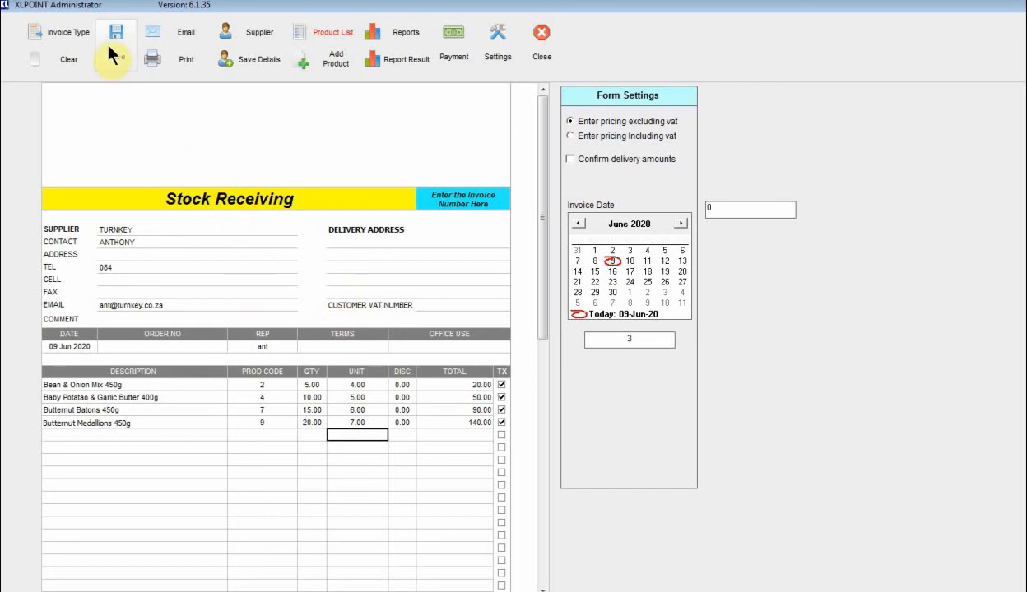
Enter supplier invoice number 555.
click(436, 198)
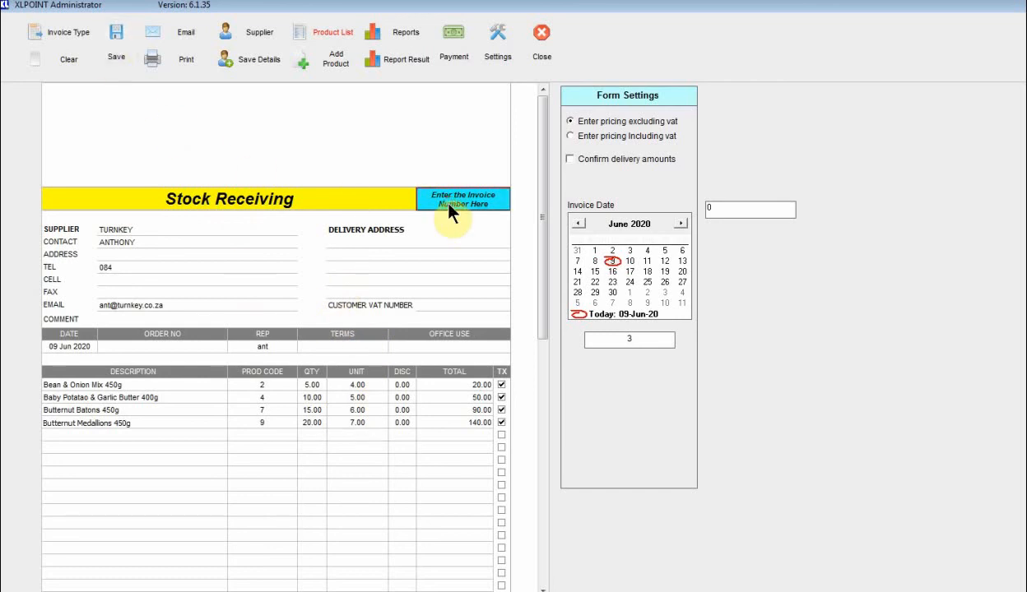
text(555)
key(Return)
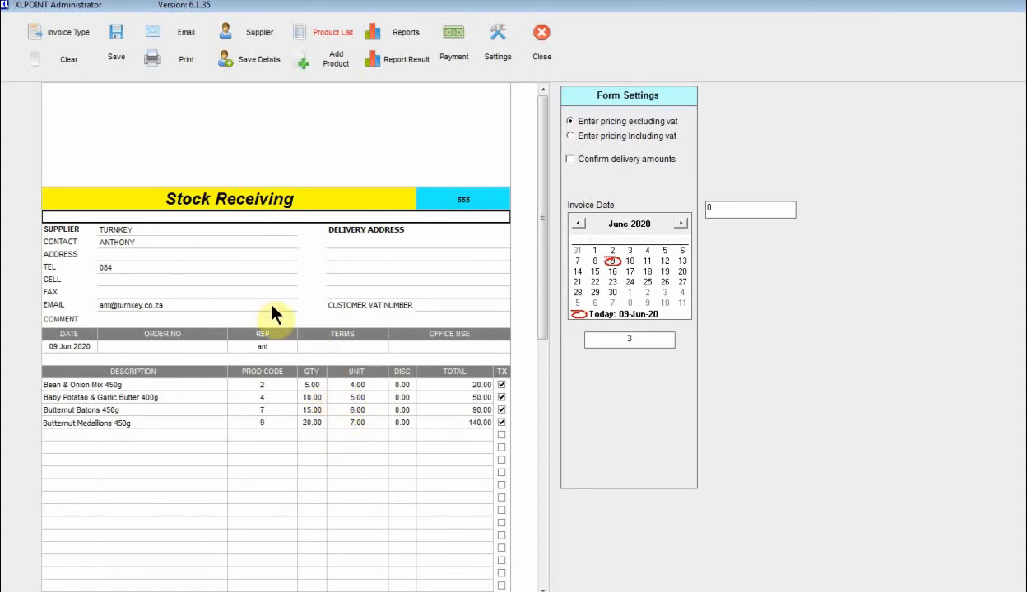
Save the receipt, declining the lower cost price for all four products, and clear the sheet.
click(114, 56)
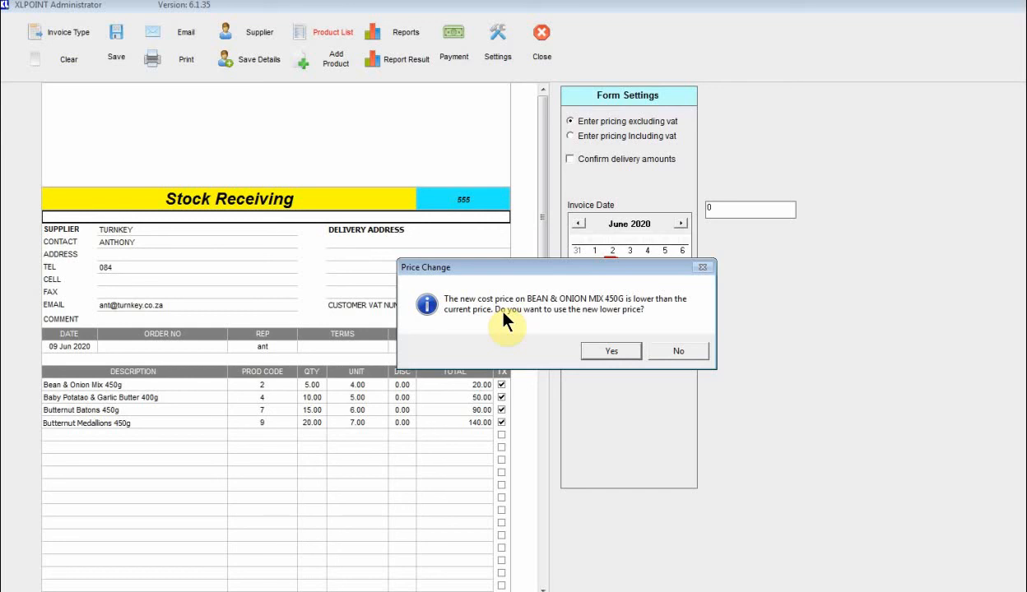
click(667, 352)
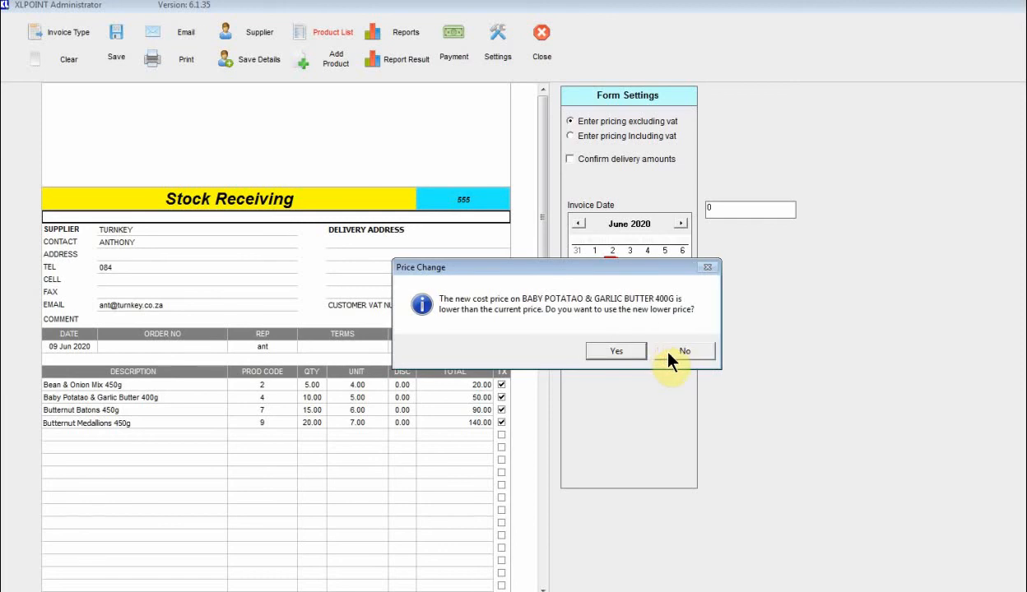
click(668, 352)
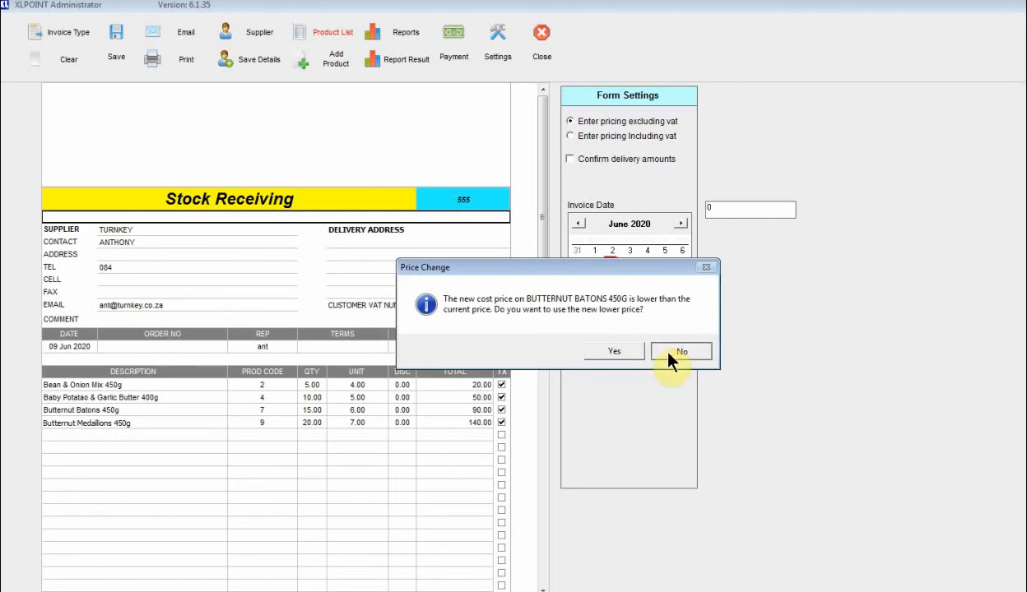
click(668, 352)
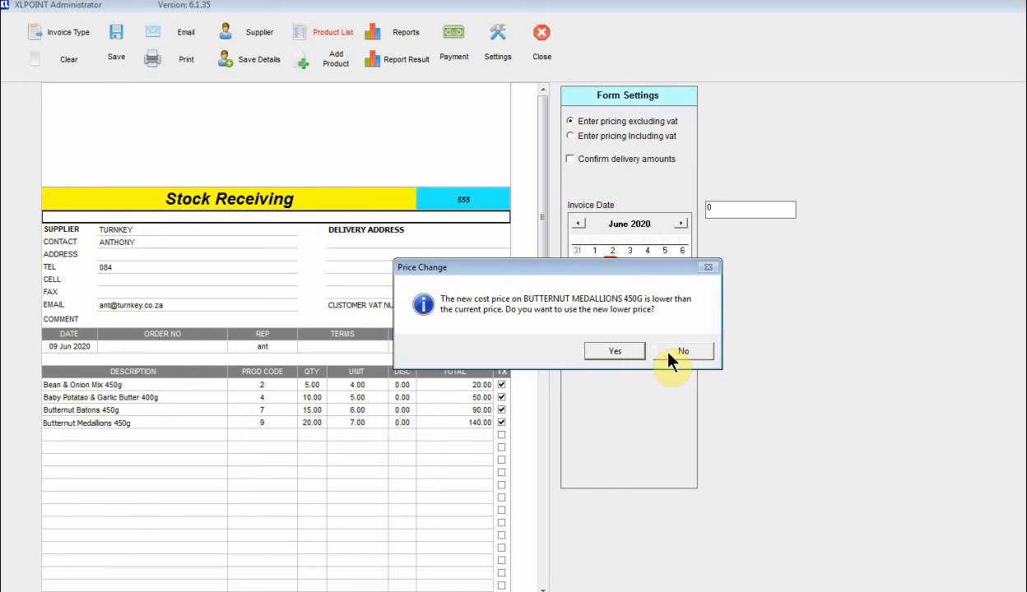
click(668, 352)
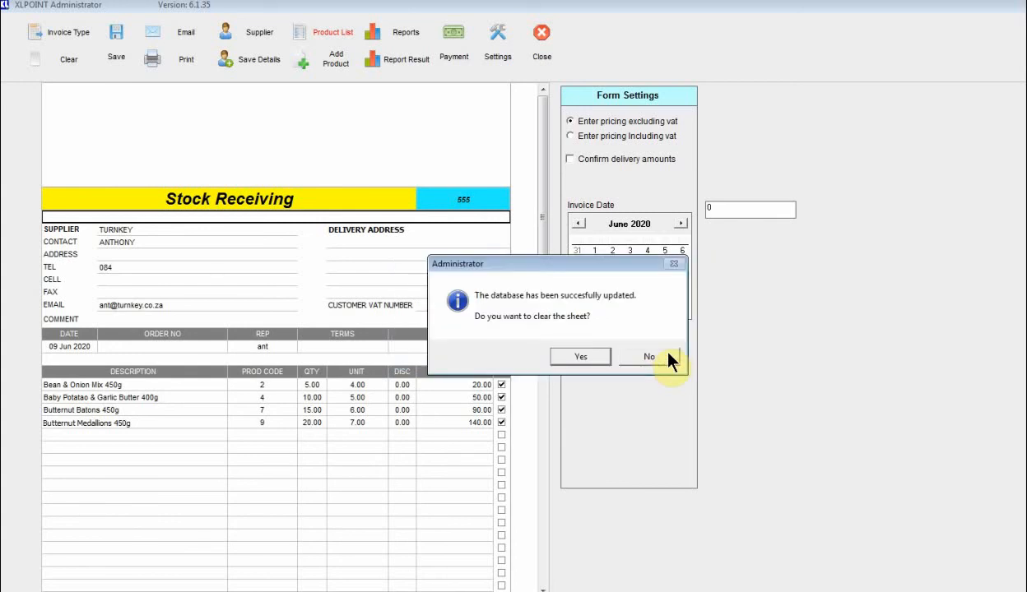
click(573, 360)
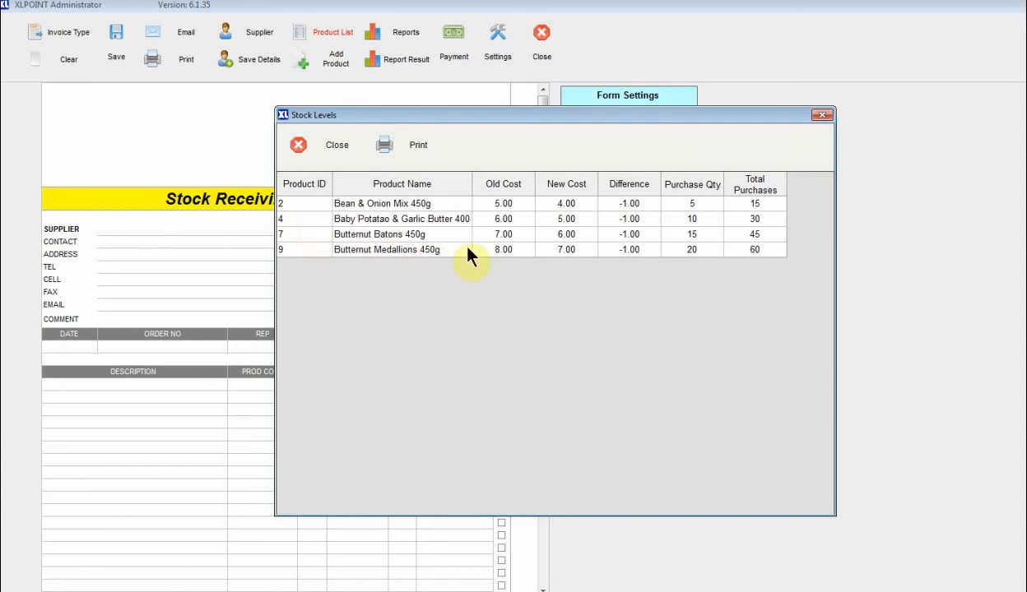
Review the old cost, new cost and difference columns in Stock Levels, then close it.
click(633, 206)
click(498, 204)
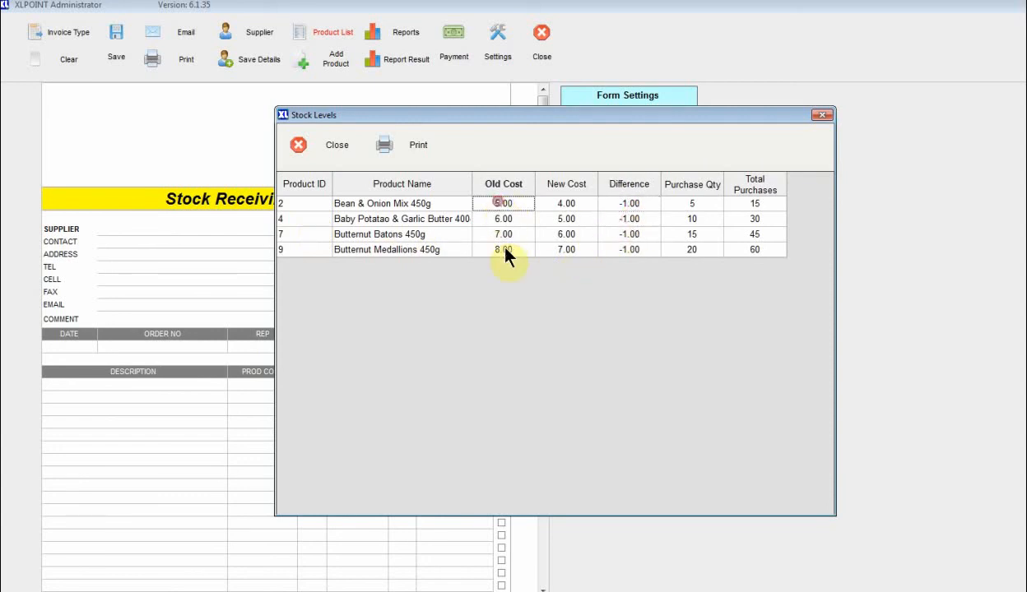
drag(572, 203, 570, 255)
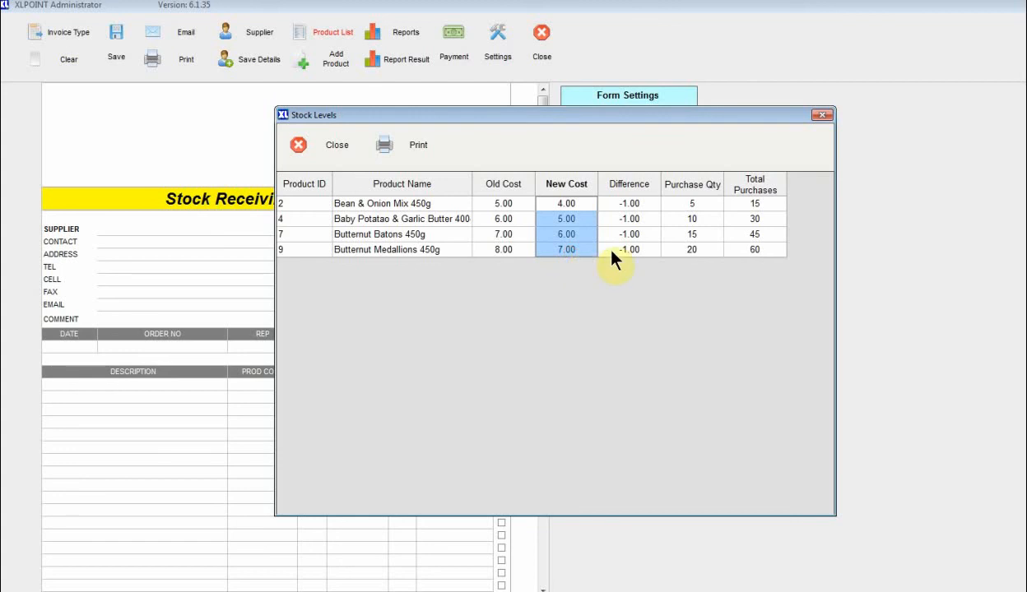
click(335, 153)
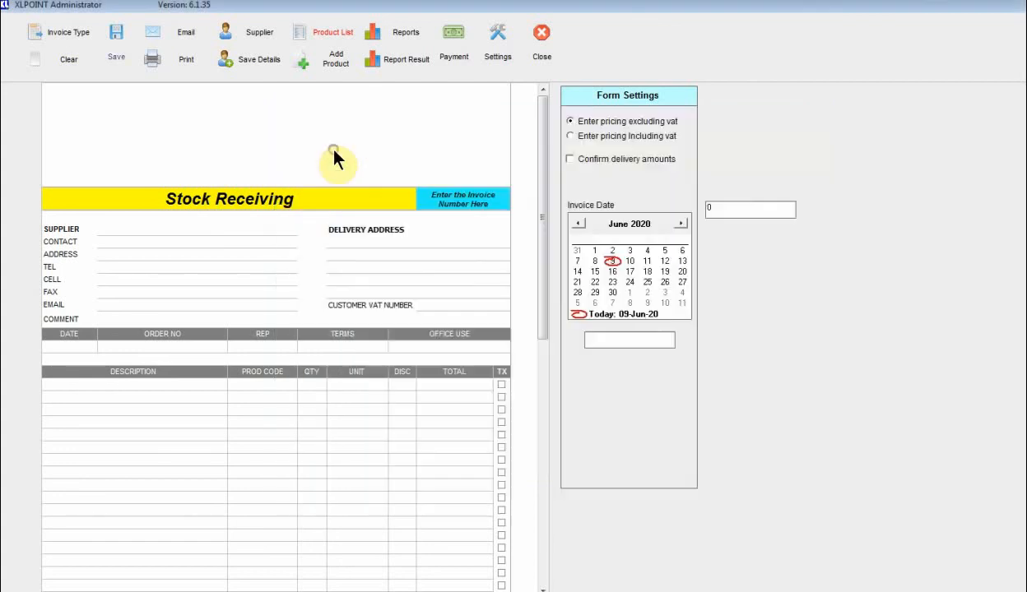
Refresh Stock Maintenance to check purchases 15, 30, 45 and 60, then return to the main menu.
click(540, 58)
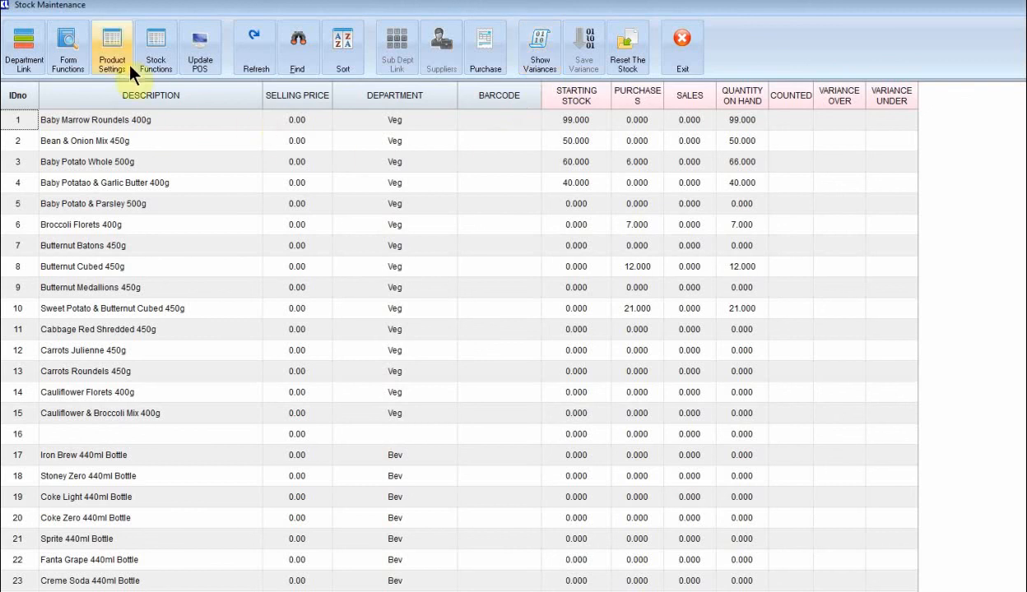
click(257, 58)
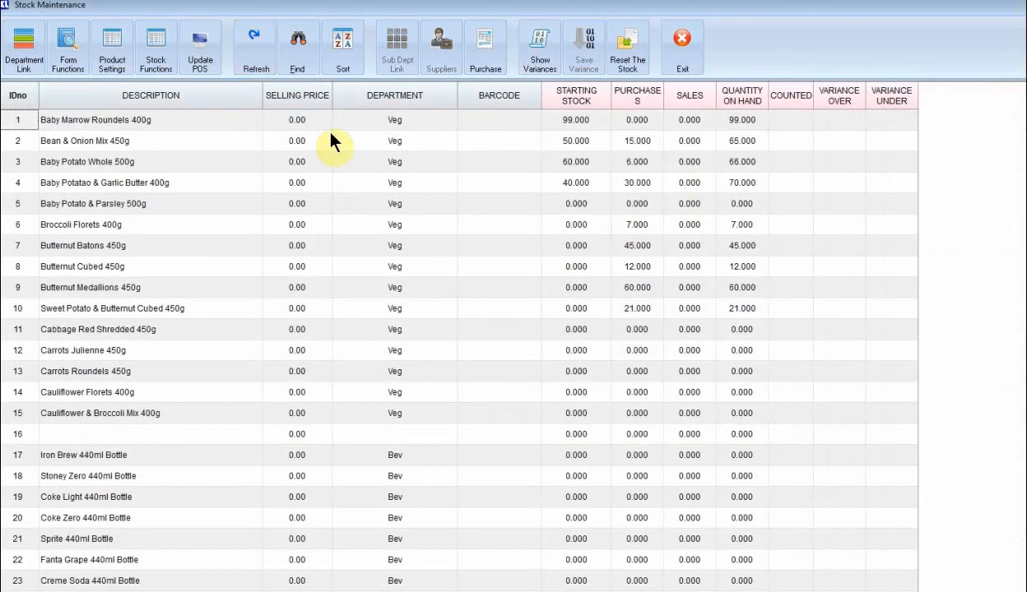
click(649, 142)
click(643, 164)
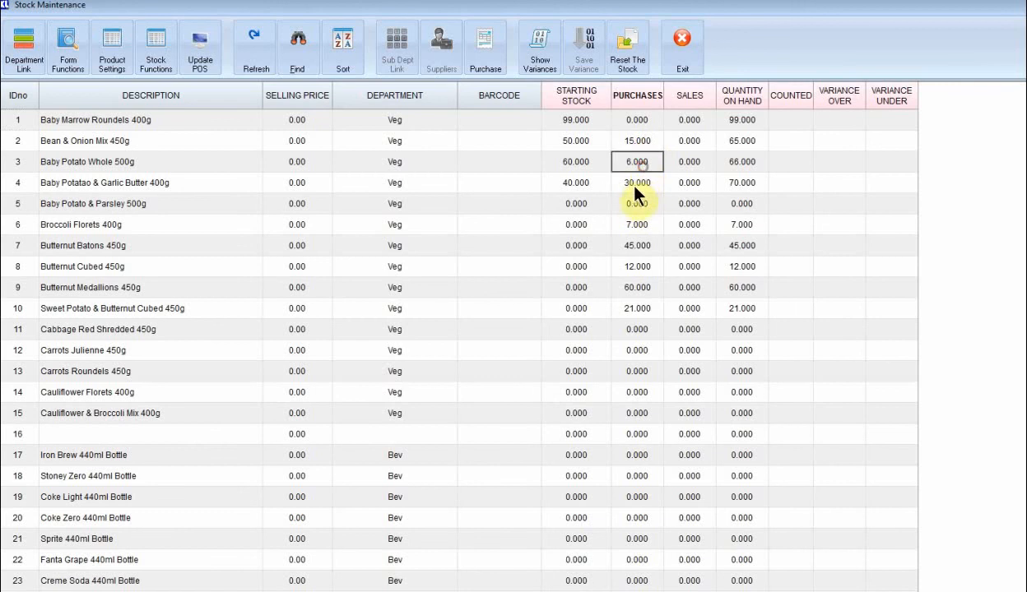
click(633, 184)
click(626, 242)
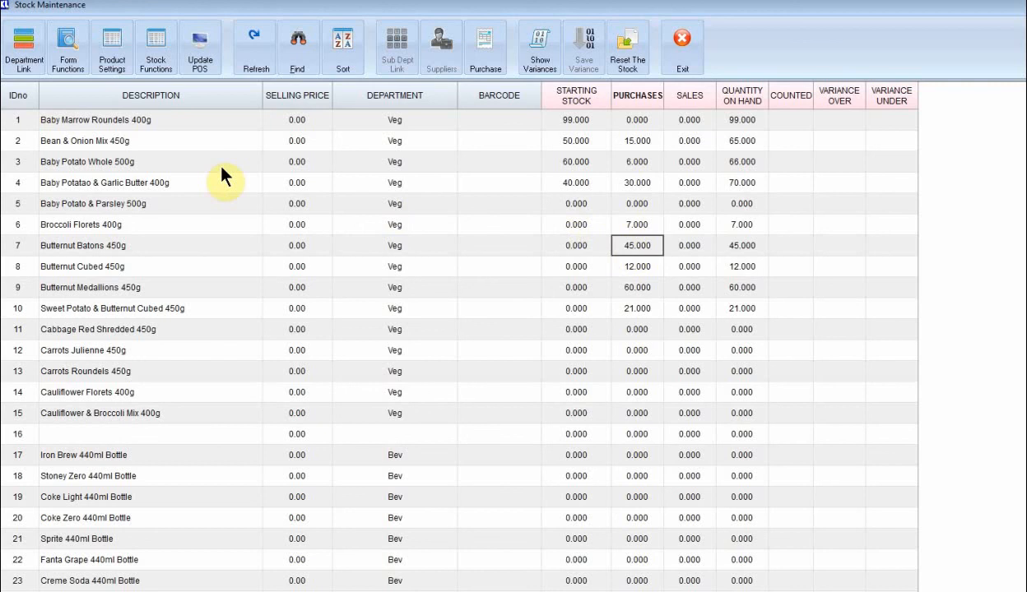
click(682, 41)
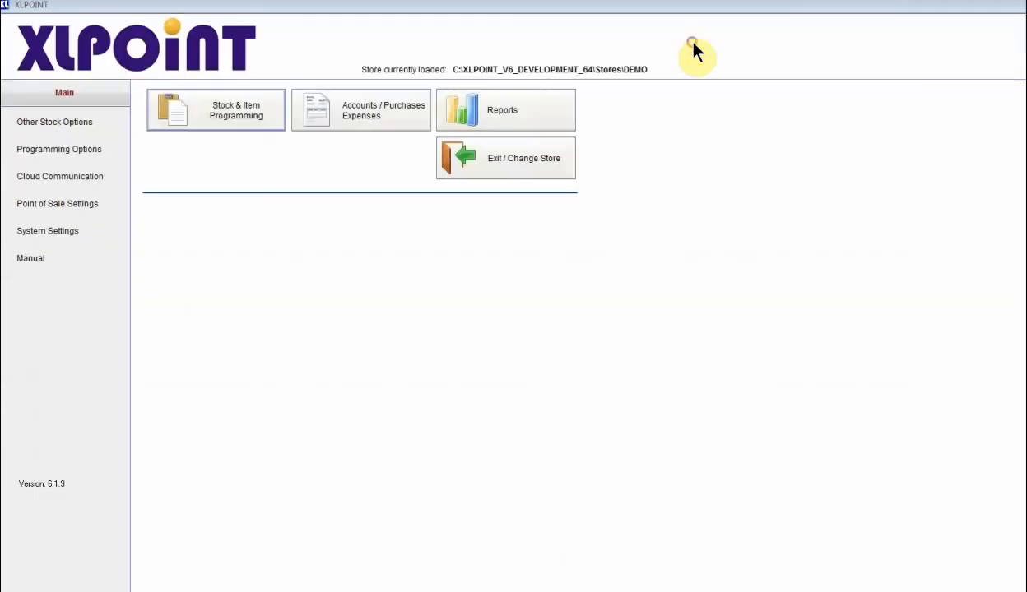
Open Supplier Accounts and select TURNKEY, showing its 1150.00 balance.
click(380, 107)
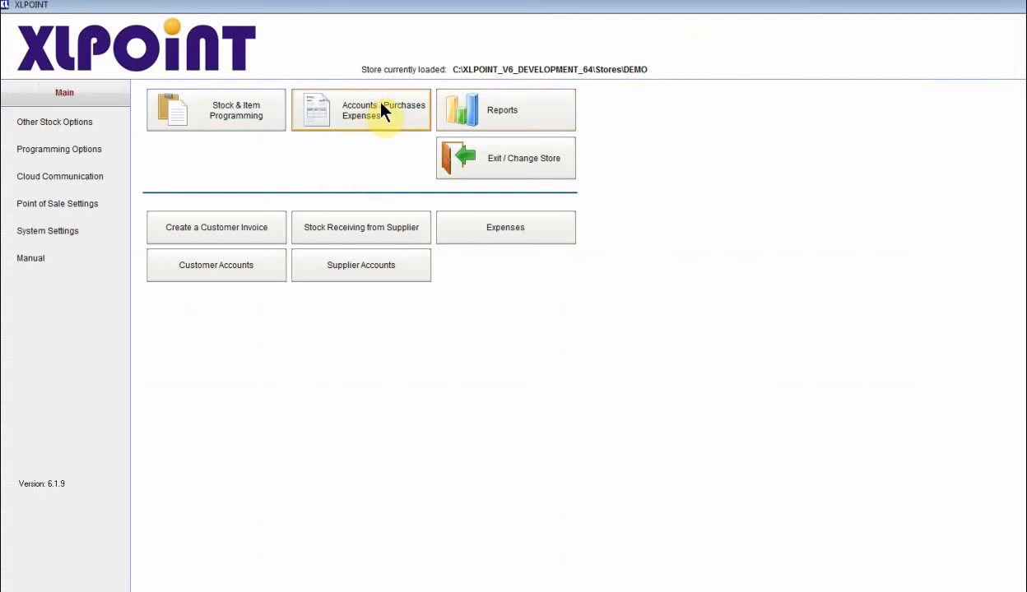
click(346, 268)
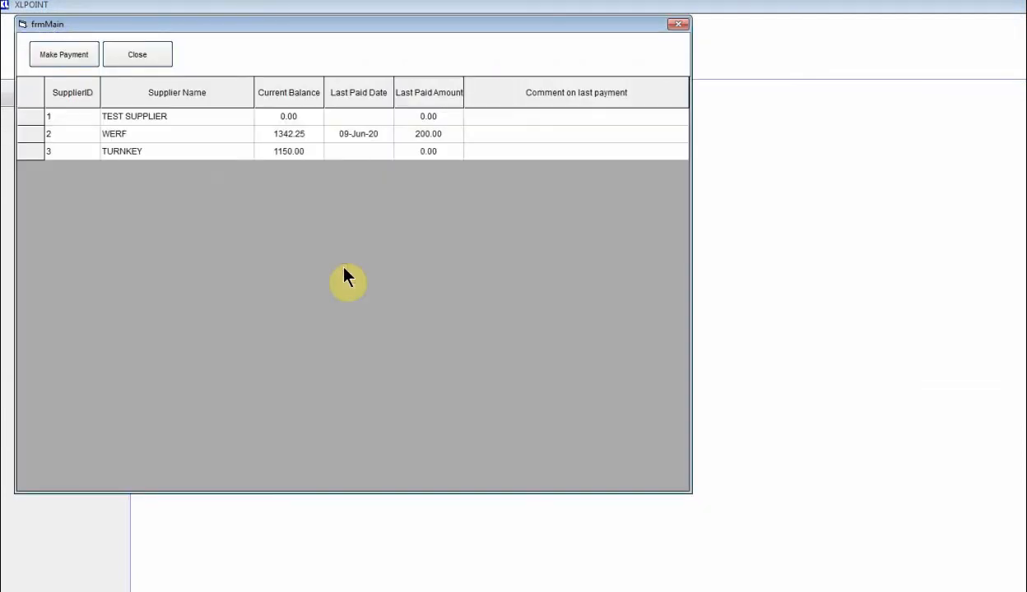
click(153, 158)
click(285, 158)
Record a 500.00 payment to TURNKEY and confirm the last paid amount.
click(71, 54)
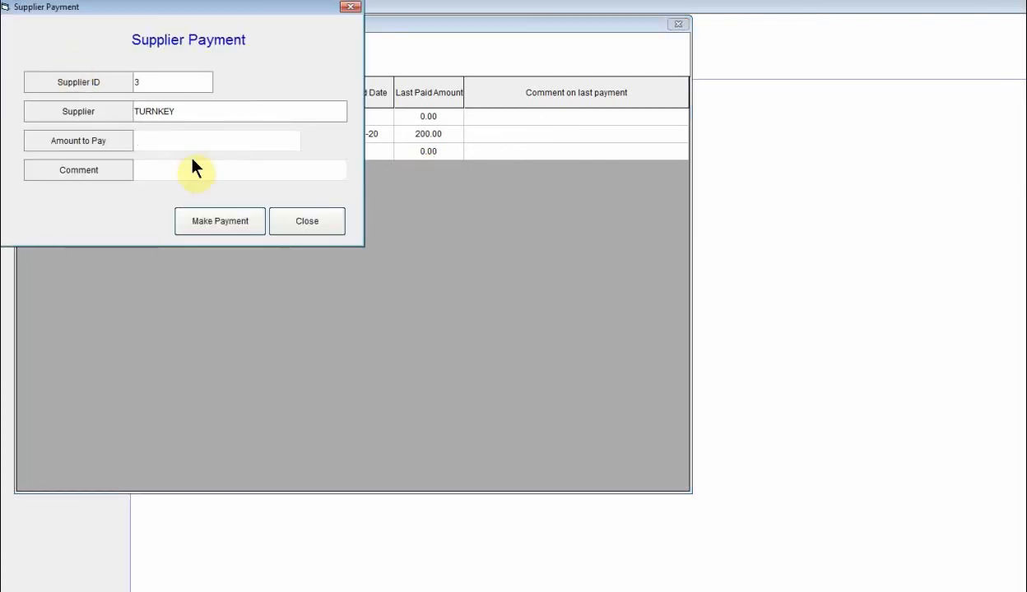
text(500)
click(229, 224)
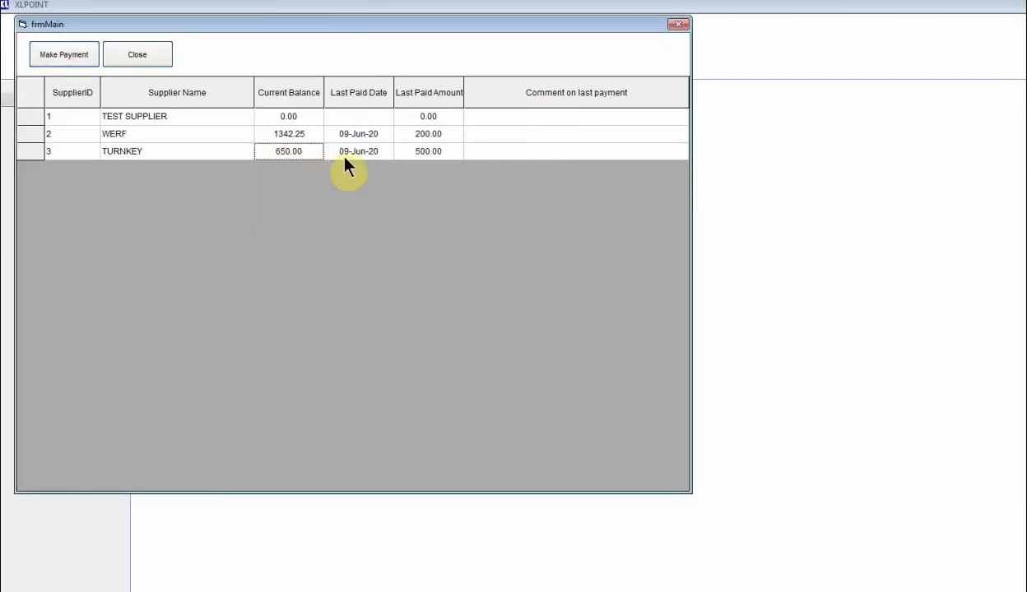
click(434, 150)
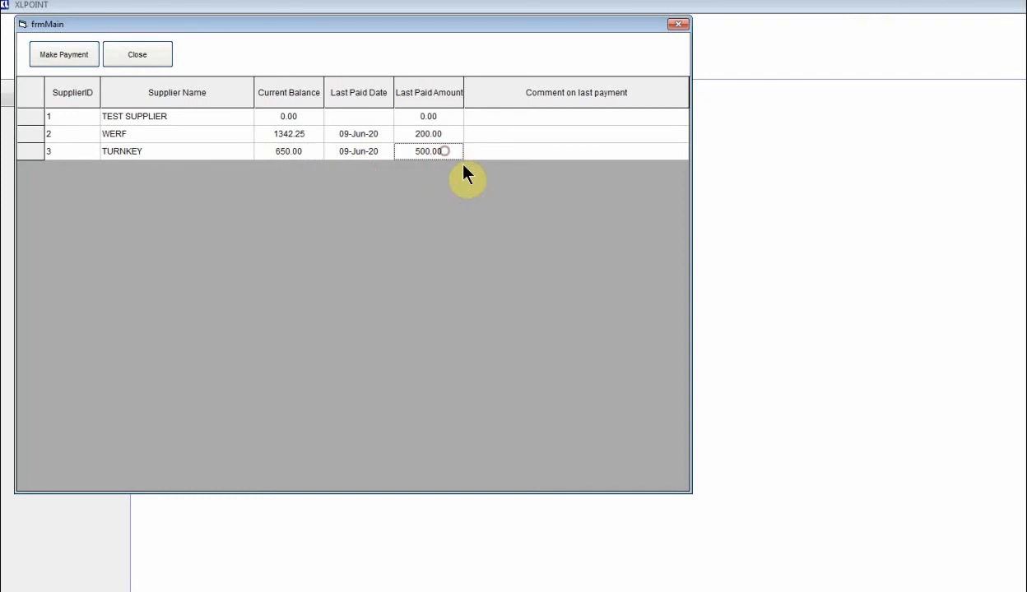